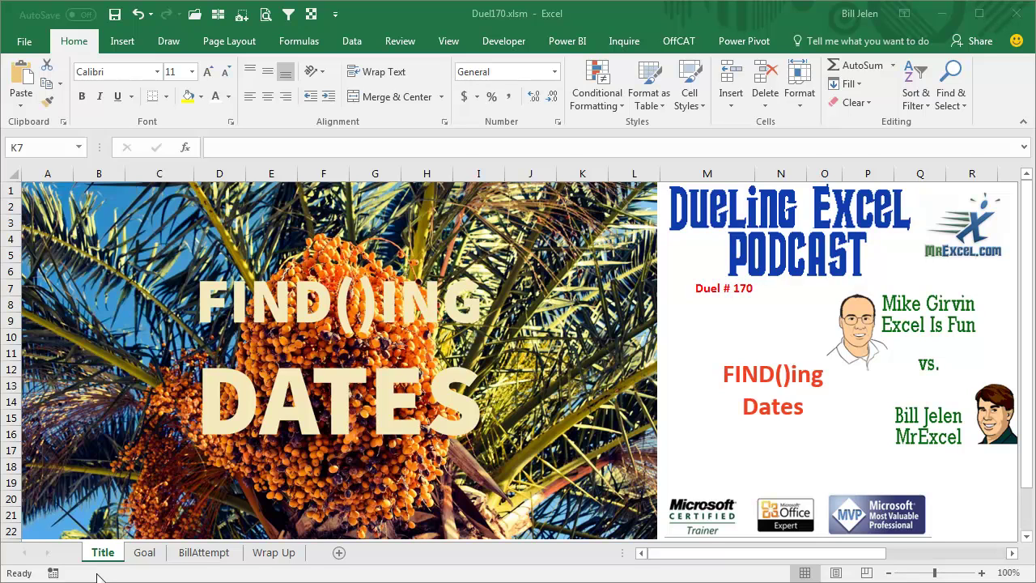
Step: Open the Goal sheet and inspect C8's =TRIM(MID(A8,D8,50)) date formula for the Catacombs row
{"action": "left_click", "coordinate": [144, 554]}
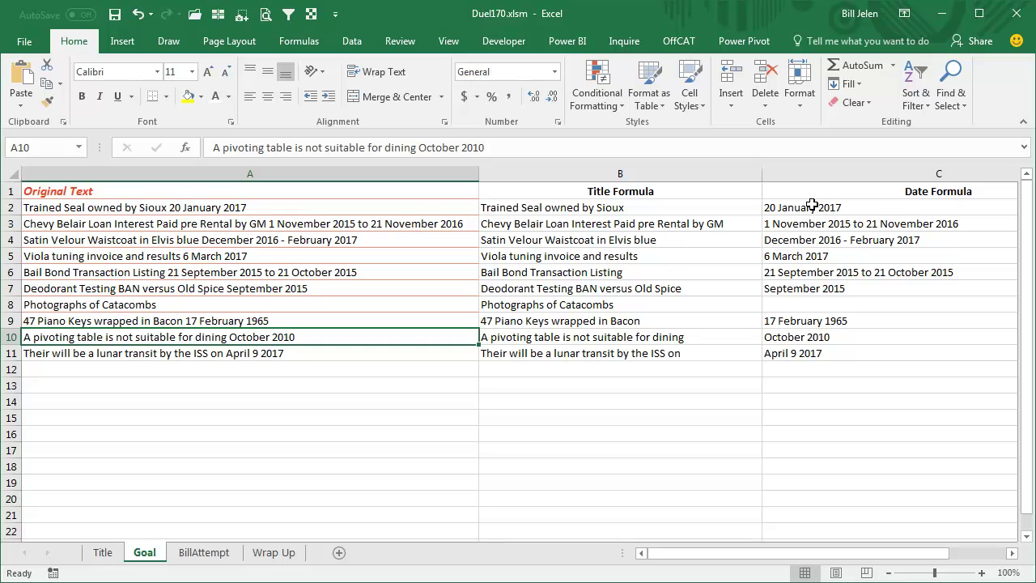
{"action": "left_click", "coordinate": [806, 304]}
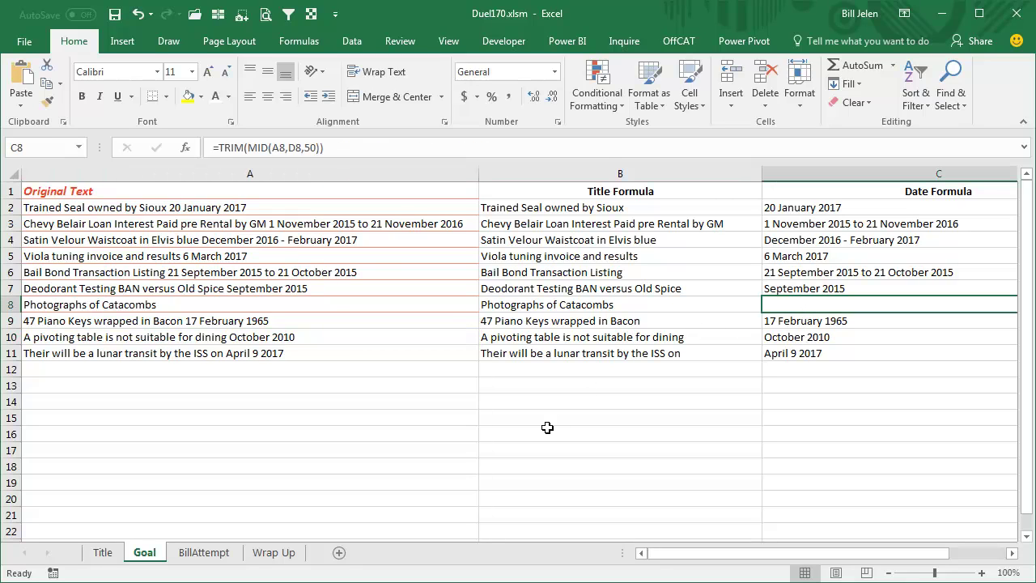
Step: On the BillAttempt sheet, fill H1:S1 with the months January through December
{"action": "left_click", "coordinate": [214, 552]}
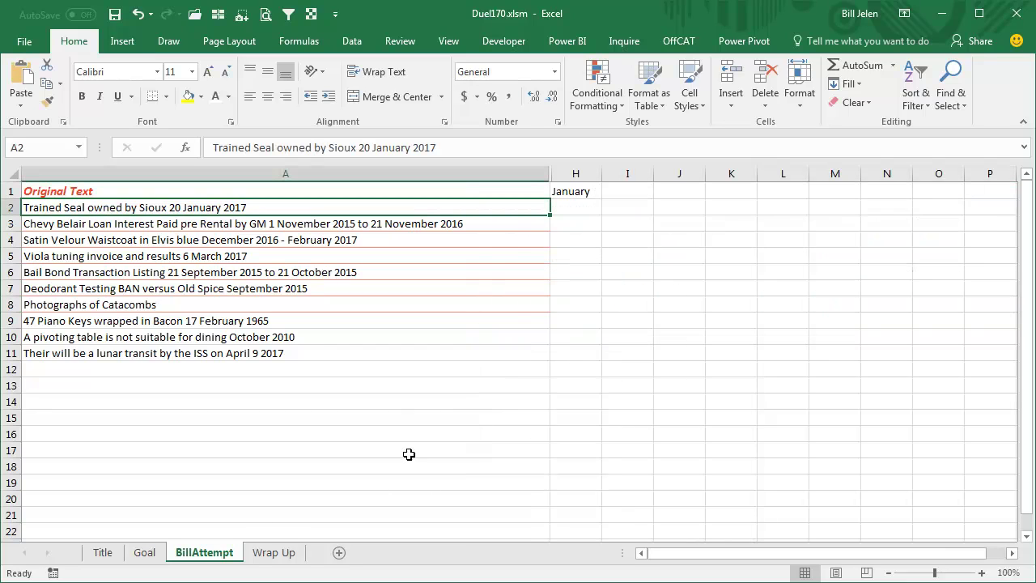
{"action": "left_click", "coordinate": [583, 194]}
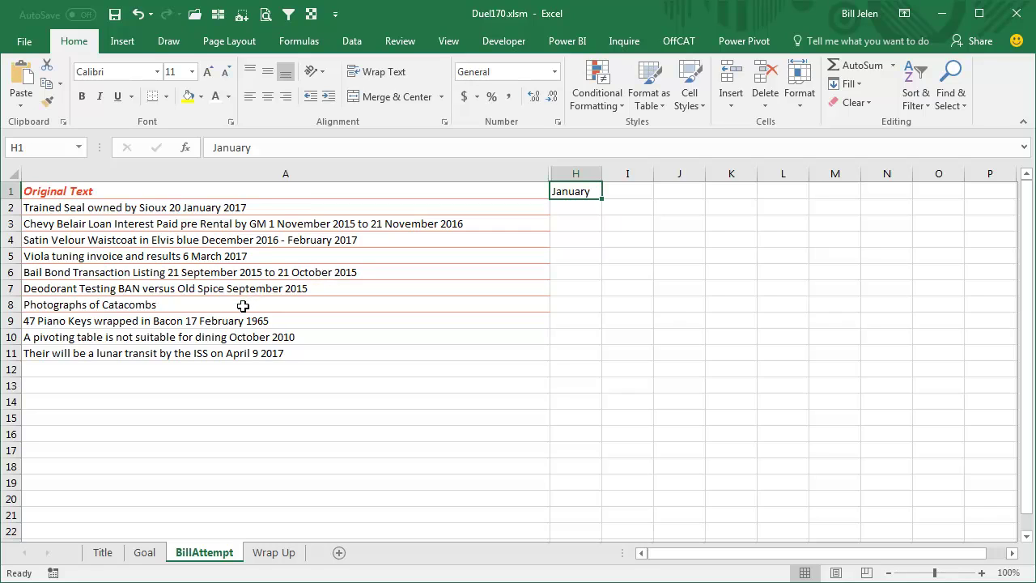
{"action": "left_click_drag", "start_coordinate": [604, 199], "coordinate": [635, 201]}
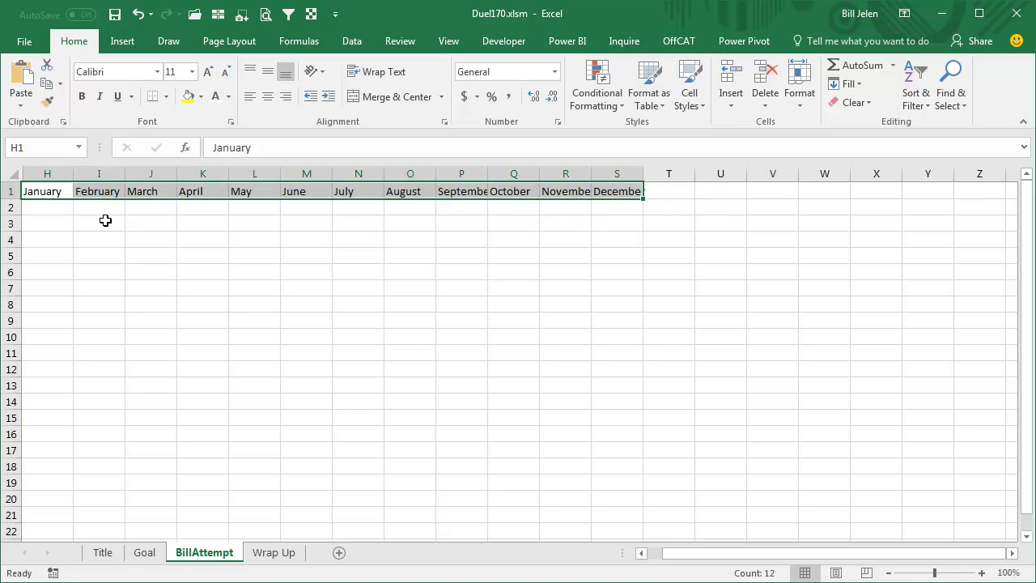
Step: Enter =FIND(H$1,$A2) in H2 to locate January in the first text string
{"action": "left_click", "coordinate": [60, 212]}
{"action": "scroll", "coordinate": [60, 212], "scroll_direction": "left", "scroll_amount": 3}
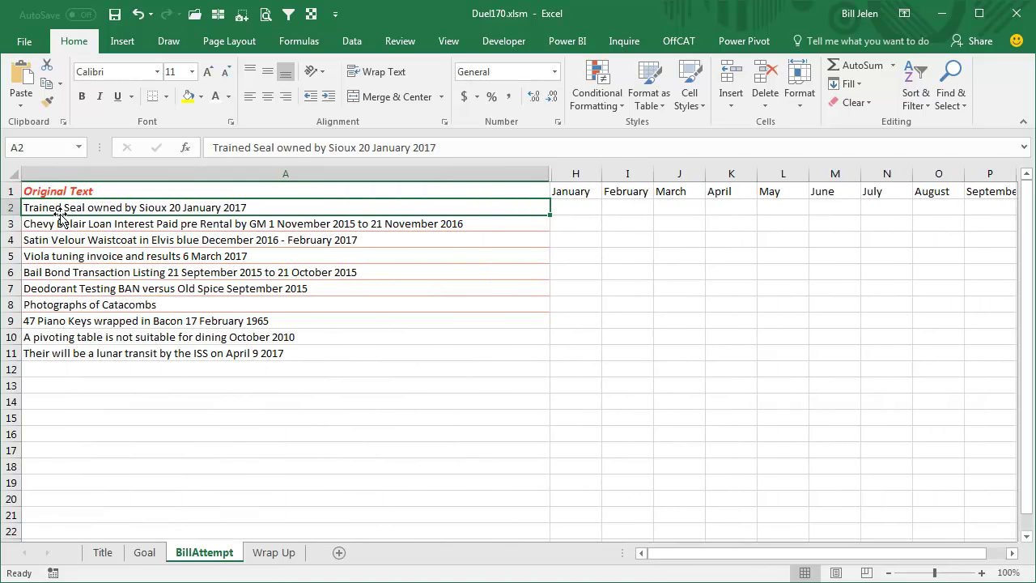
{"action": "type", "text": "=FIND("}
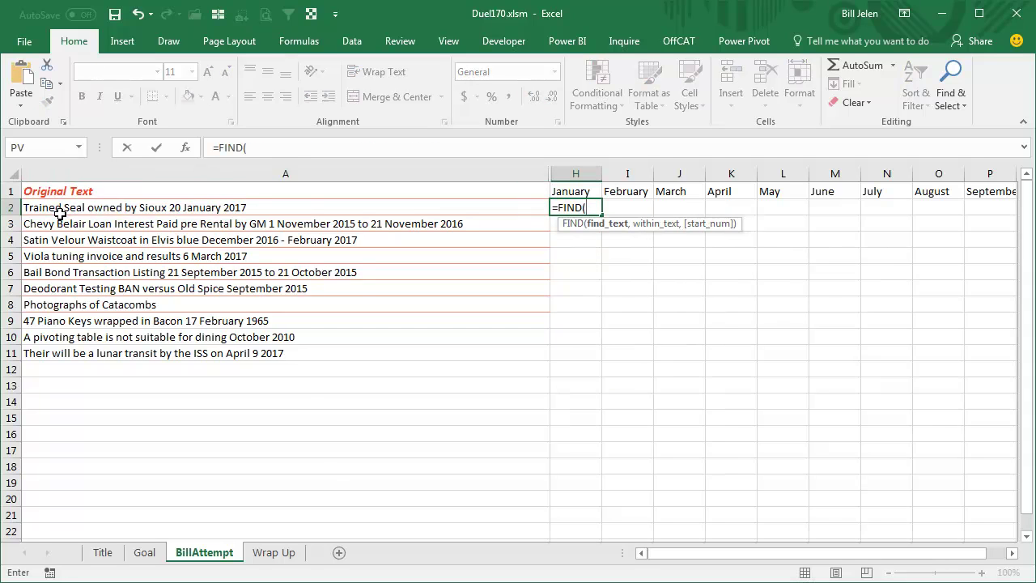
{"action": "key", "text": "Up"}
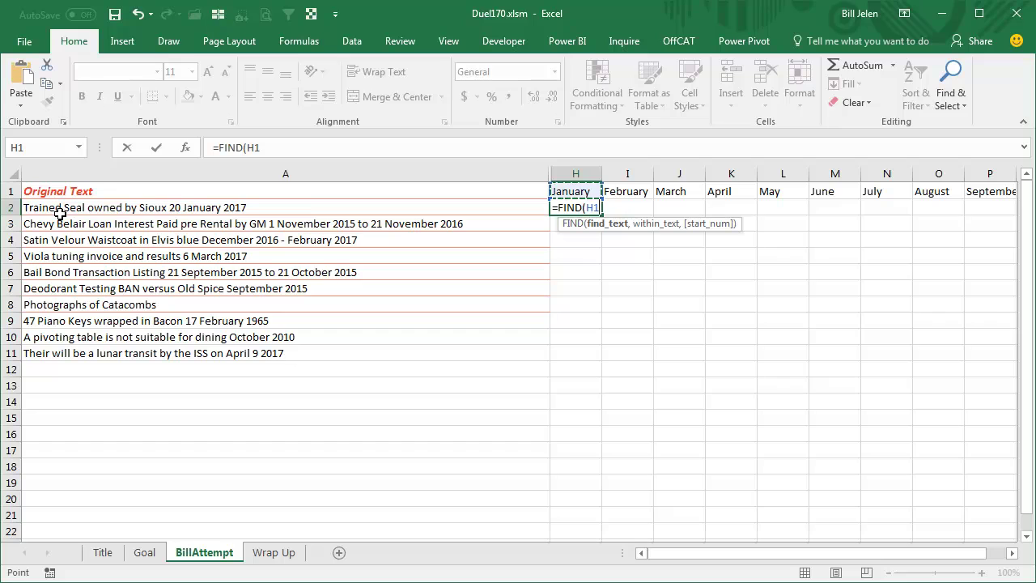
{"action": "key", "text": "F4"}
{"action": "key", "text": "F4"}
{"action": "type", "text": ","}
{"action": "left_click", "coordinate": [61, 213]}
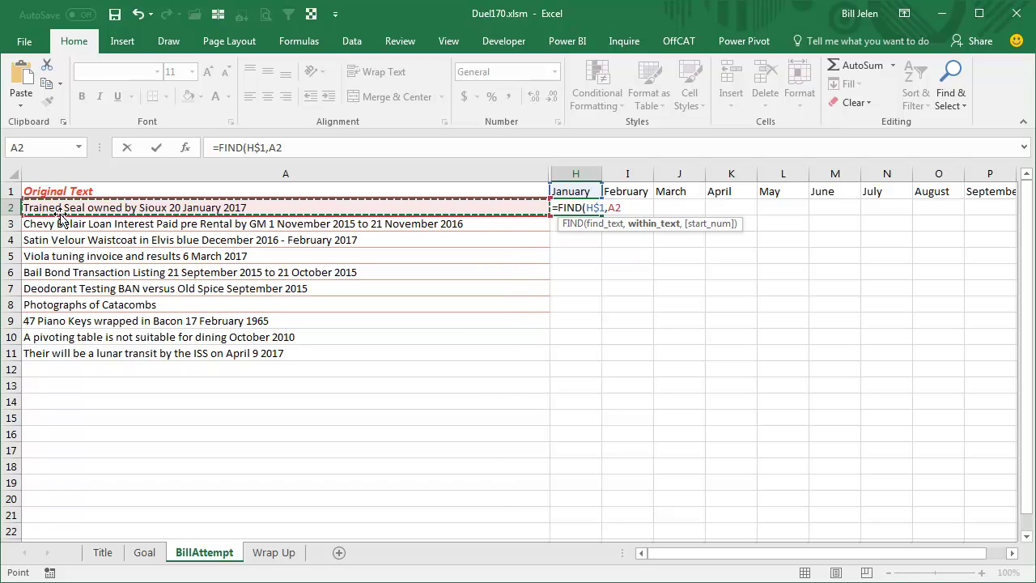
{"action": "key", "text": "F4"}
{"action": "key", "text": "F4"}
{"action": "key", "text": "F4"}
{"action": "type", "text": ")"}
{"action": "key", "text": "ctrl+Return"}
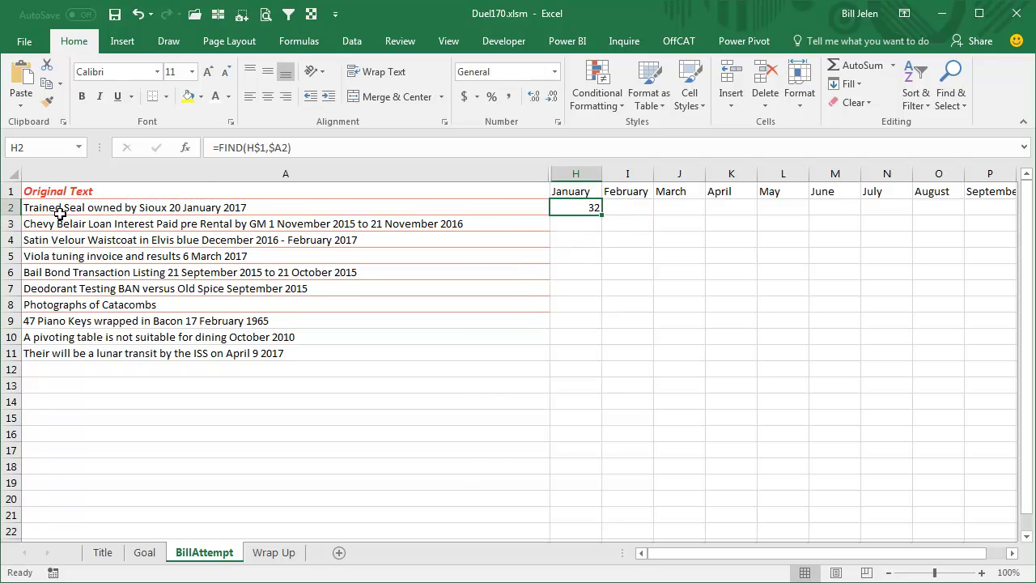
Step: Copy the FIND formula across I2:S2 and down through row 11
{"action": "key", "text": "ctrl+c"}
{"action": "key", "text": "shift+Right"}
{"action": "key", "text": "shift+Right"}
{"action": "key", "text": "shift+Right"}
{"action": "key", "text": "shift+Right"}
{"action": "key", "text": "shift+Right"}
{"action": "key", "text": "shift+Right"}
{"action": "key", "text": "shift+Right"}
{"action": "key", "text": "shift+Right"}
{"action": "key", "text": "shift+Right"}
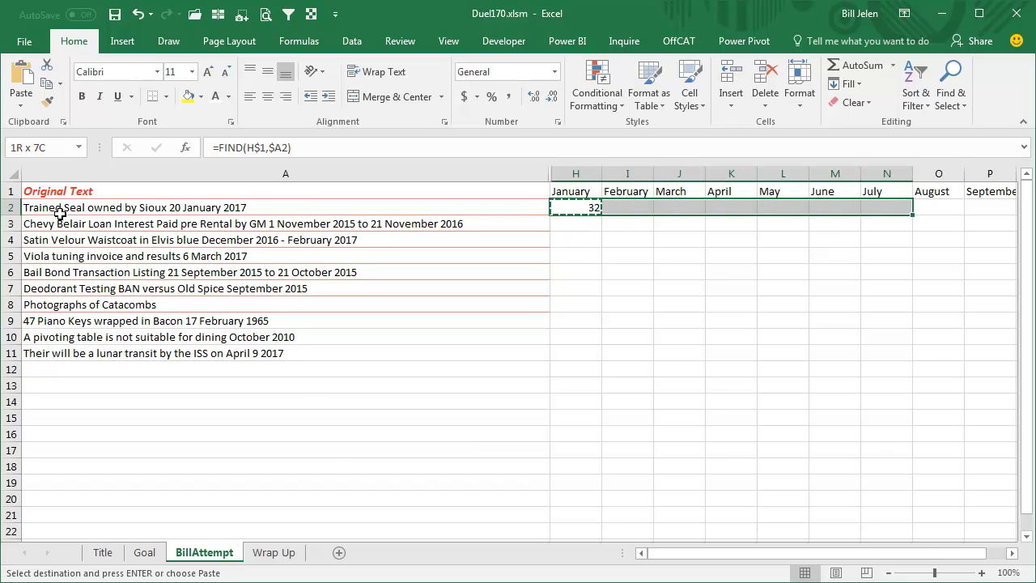
{"action": "key", "text": "shift+Right"}
{"action": "key", "text": "shift+Right"}
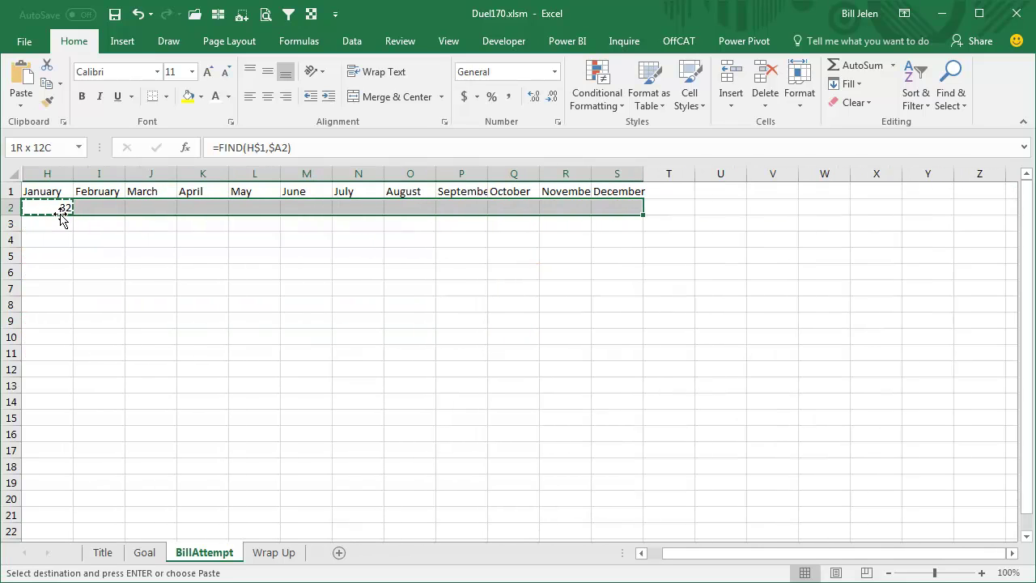
{"action": "key", "text": "ctrl+v"}
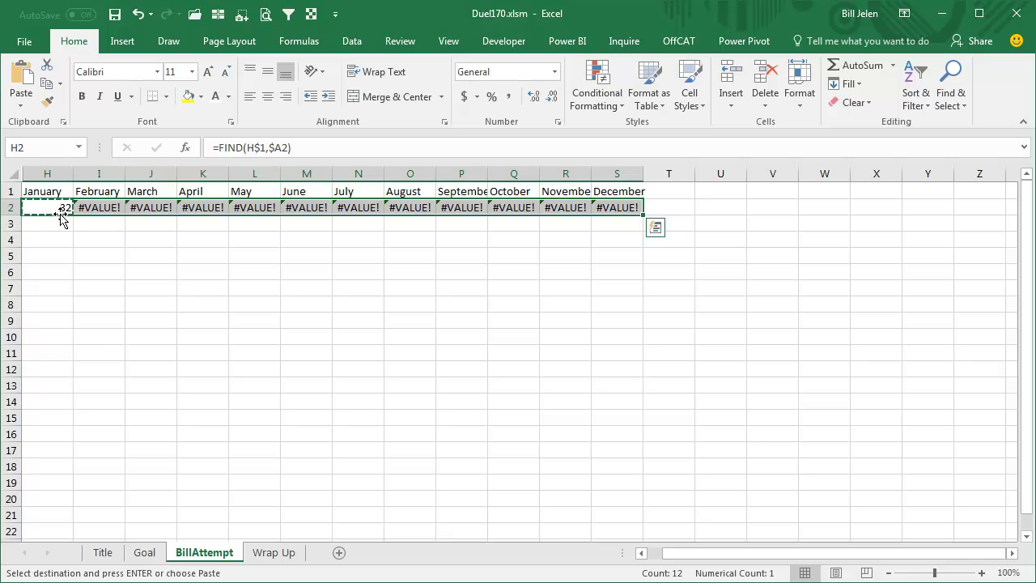
{"action": "double_click", "coordinate": [641, 216]}
{"action": "scroll", "coordinate": [642, 216], "scroll_direction": "left", "scroll_amount": 5}
{"action": "key", "text": "shift+BackSpace"}
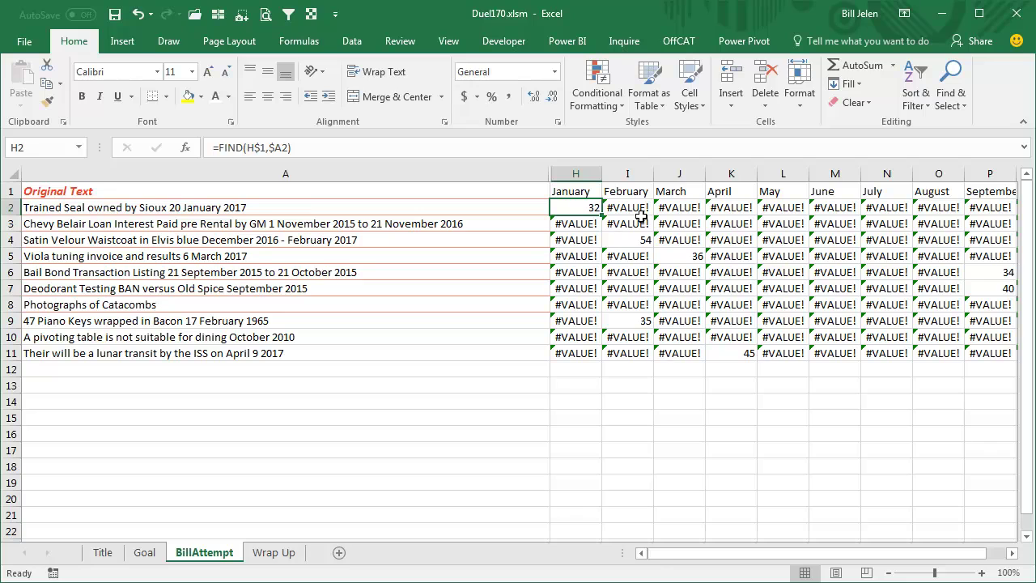
Step: Reveal the Where column and start rebuilding G2's AGGREGATE formula with MIN (5)
{"action": "key", "text": "Up"}
{"action": "key", "text": "Left"}
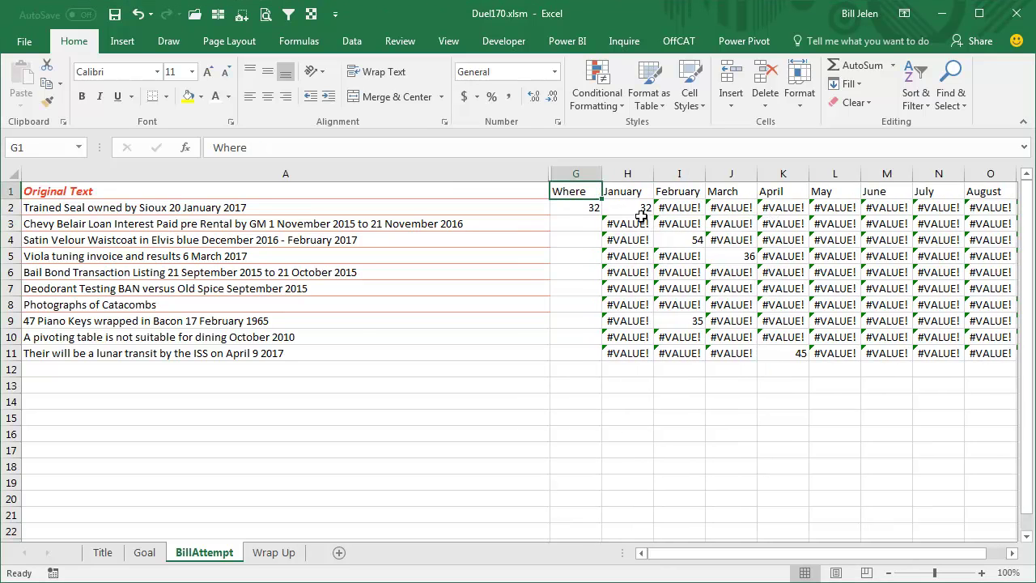
{"action": "key", "text": "Down"}
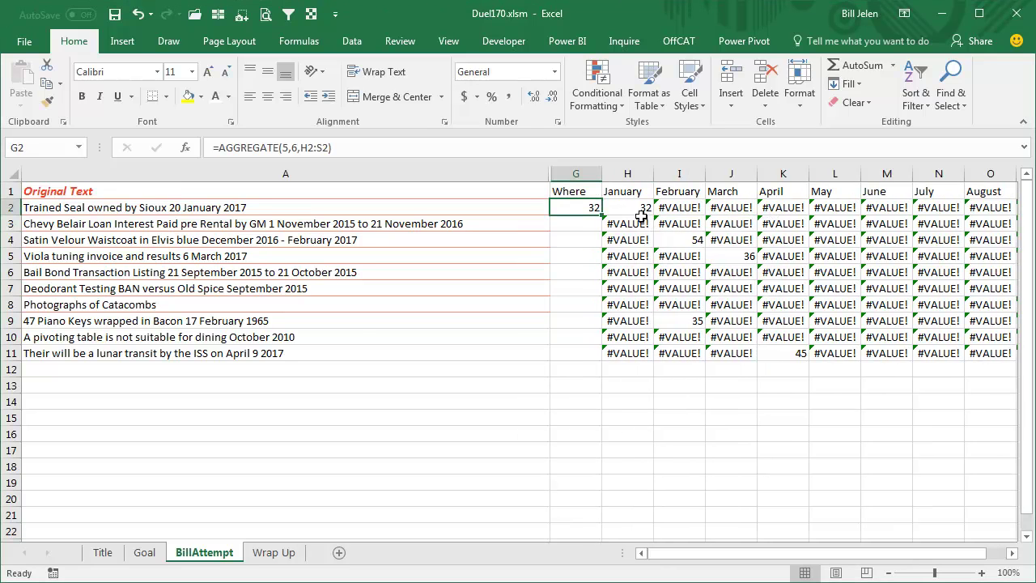
{"action": "key", "text": "F2"}
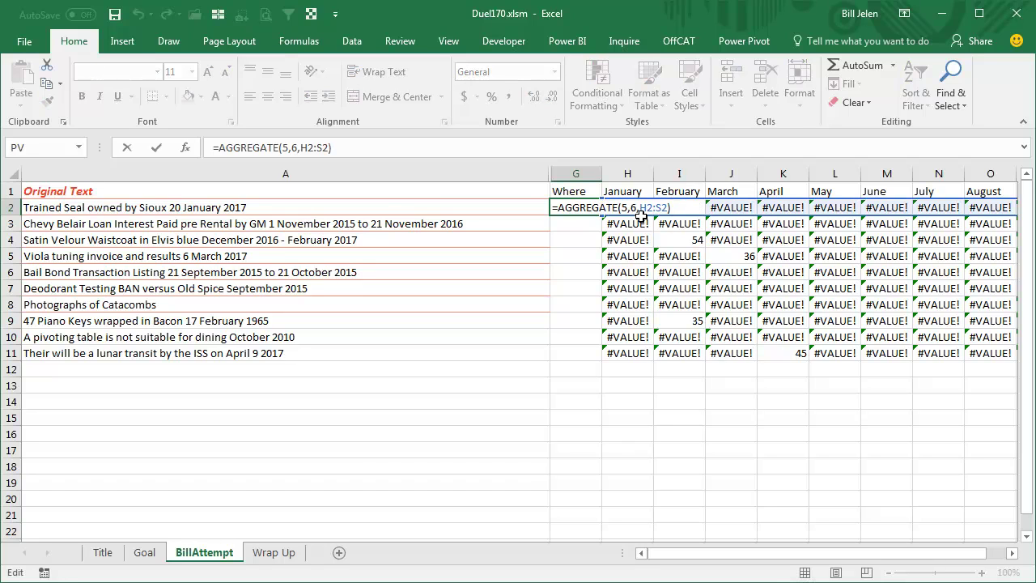
{"action": "key", "text": "BackSpace"}
{"action": "key", "text": "BackSpace"}
{"action": "key", "text": "BackSpace"}
{"action": "key", "text": "BackSpace"}
{"action": "key", "text": "BackSpace"}
{"action": "key", "text": "BackSpace"}
{"action": "key", "text": "BackSpace"}
{"action": "key", "text": "BackSpace"}
{"action": "key", "text": "BackSpace"}
{"action": "key", "text": "BackSpace"}
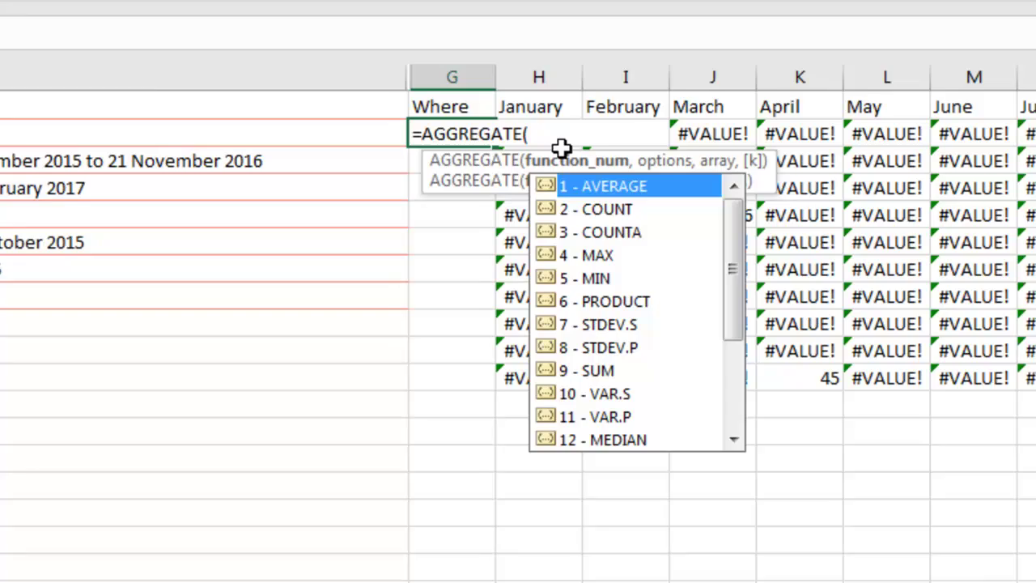
{"action": "key", "text": "Down"}
{"action": "key", "text": "Down"}
{"action": "key", "text": "Down"}
{"action": "key", "text": "Down"}
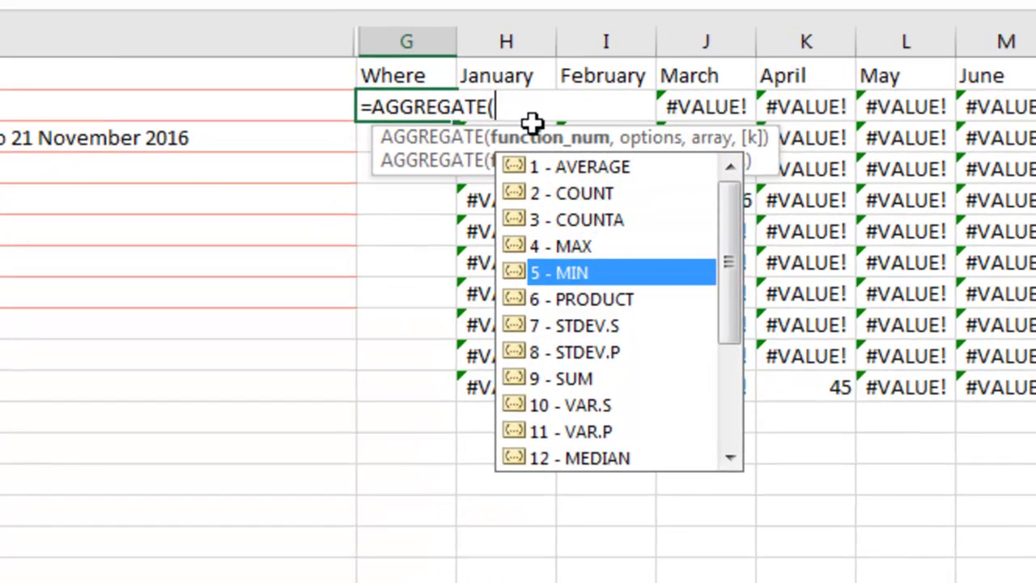
{"action": "key", "text": "Tab"}
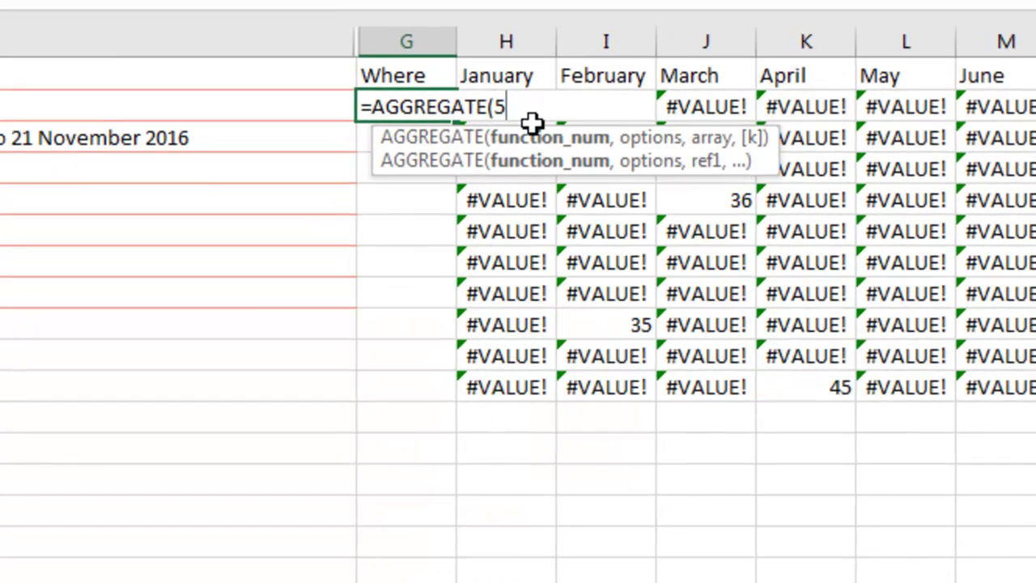
Step: Finish G2 as =AGGREGATE(5,6,H2:S2), ignoring error values across January–December
{"action": "type", "text": ","}
{"action": "key", "text": "Down"}
{"action": "key", "text": "Down"}
{"action": "key", "text": "Down"}
{"action": "key", "text": "Down"}
{"action": "key", "text": "Down"}
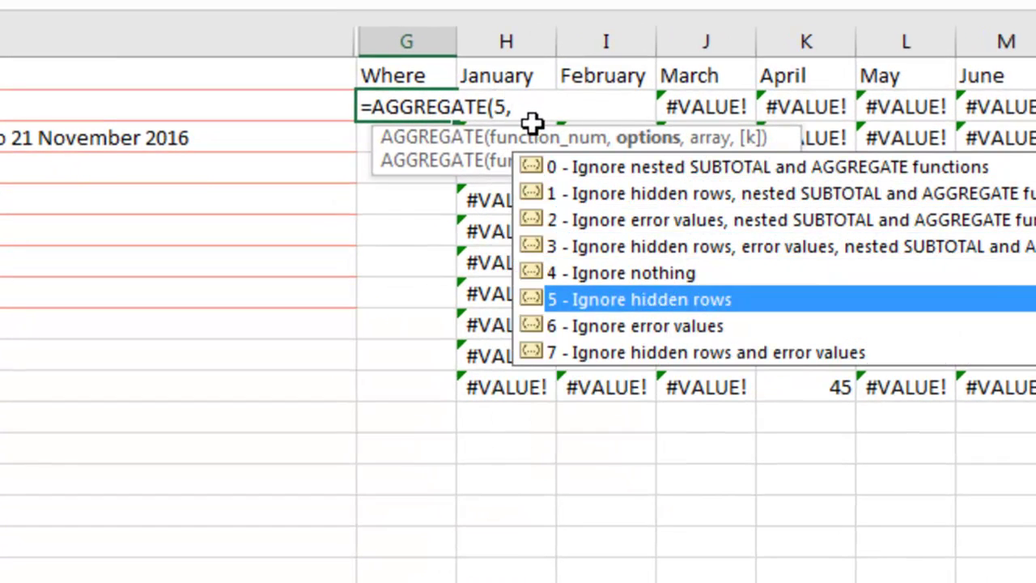
{"action": "key", "text": "Down"}
{"action": "key", "text": "Tab"}
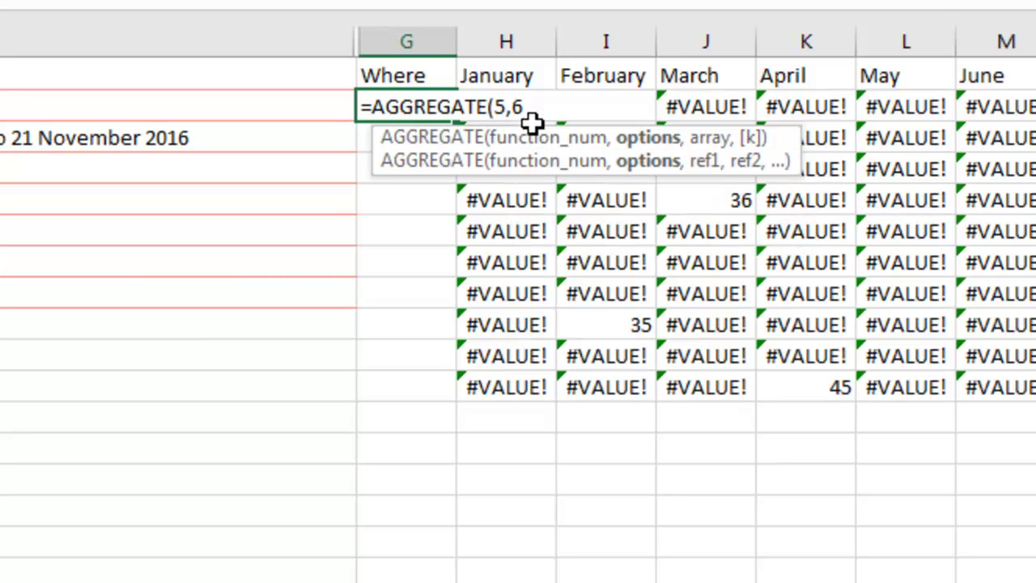
{"action": "type", "text": ","}
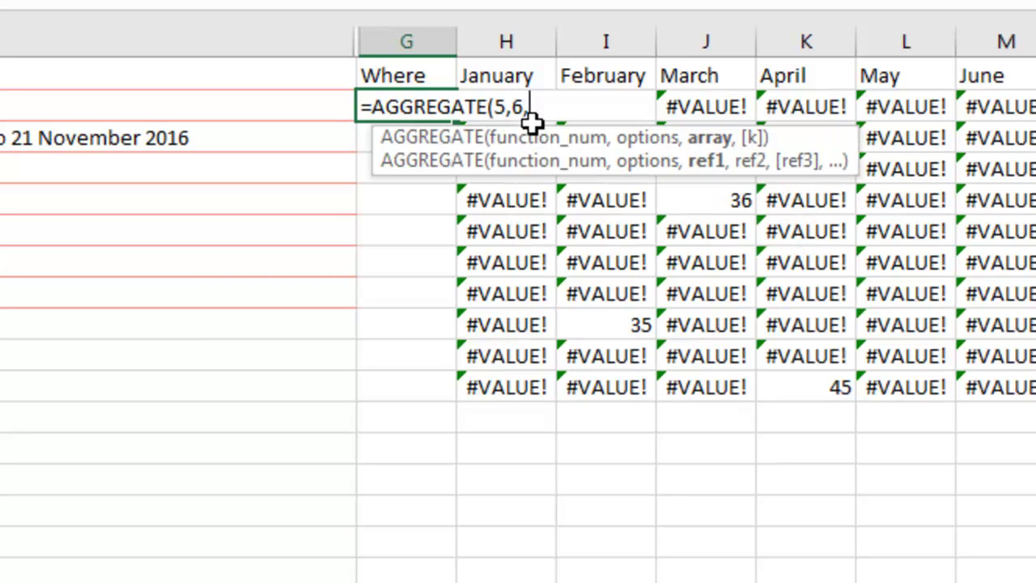
{"action": "left_click", "coordinate": [530, 120]}
{"action": "key", "text": "ctrl+shift+Right"}
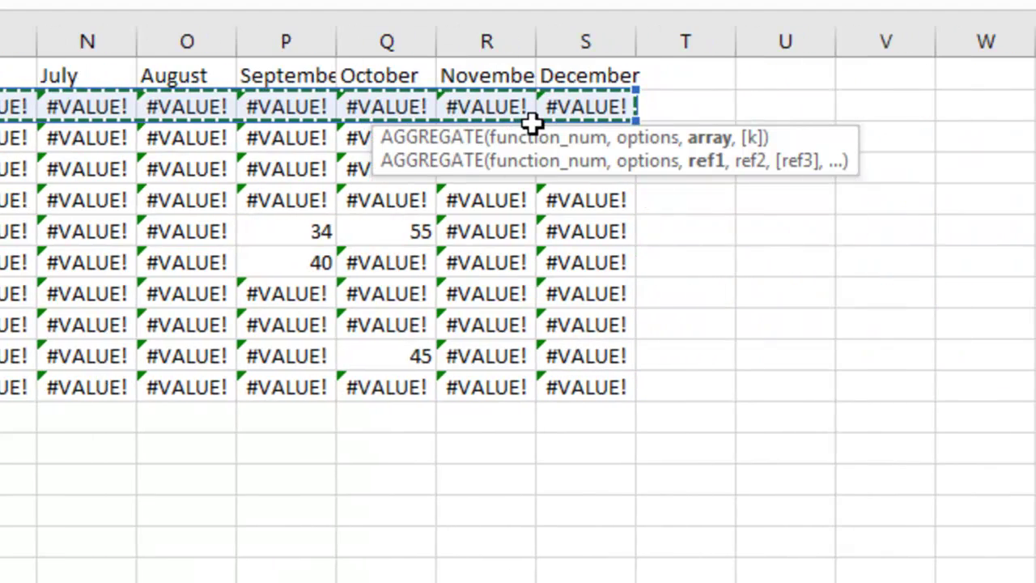
{"action": "key", "text": "Return"}
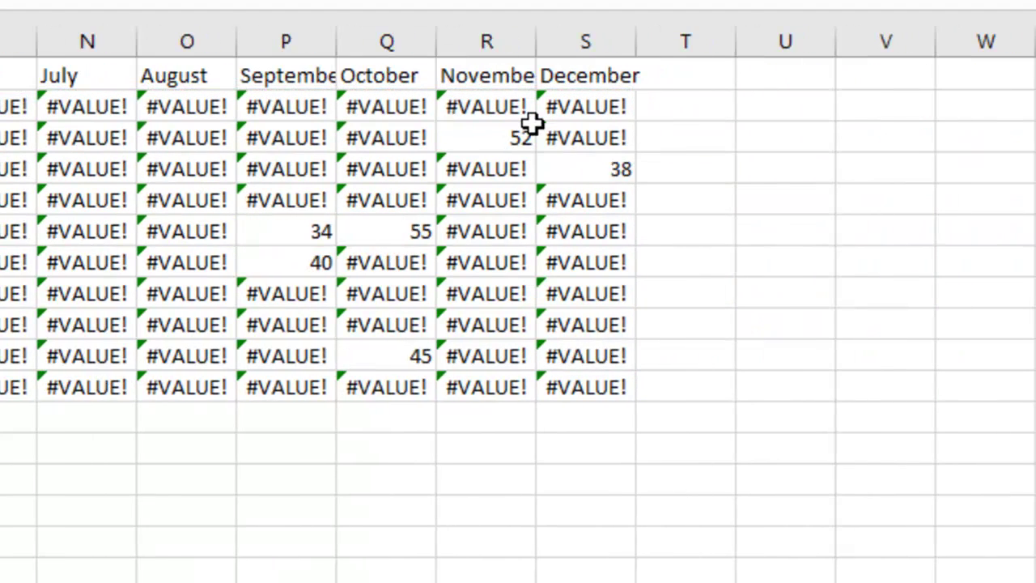
Step: Fill the Where formula down to G11, check the Catacombs row's 0, and select columns A:G
{"action": "key", "text": "Up"}
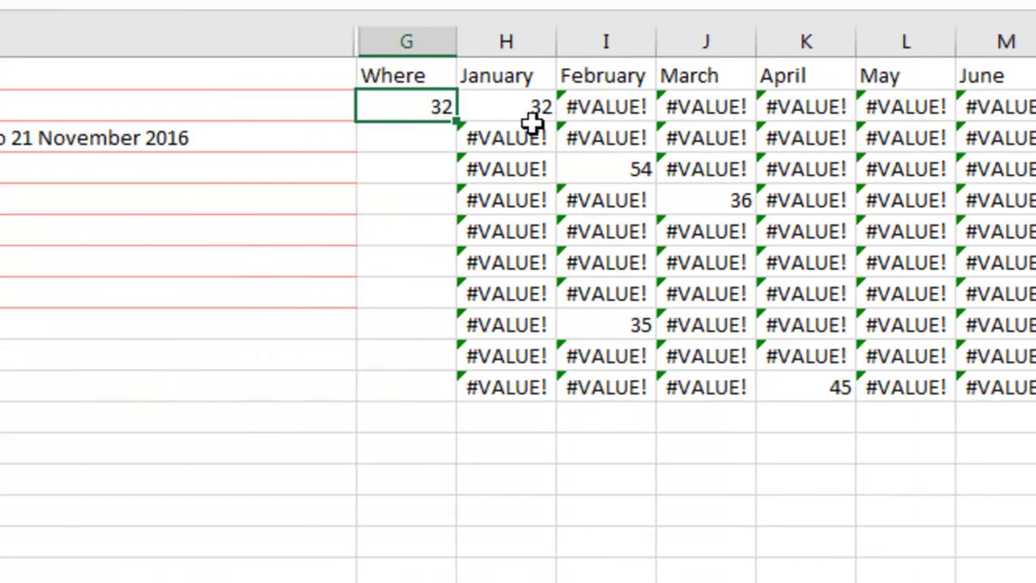
{"action": "double_click", "coordinate": [456, 121]}
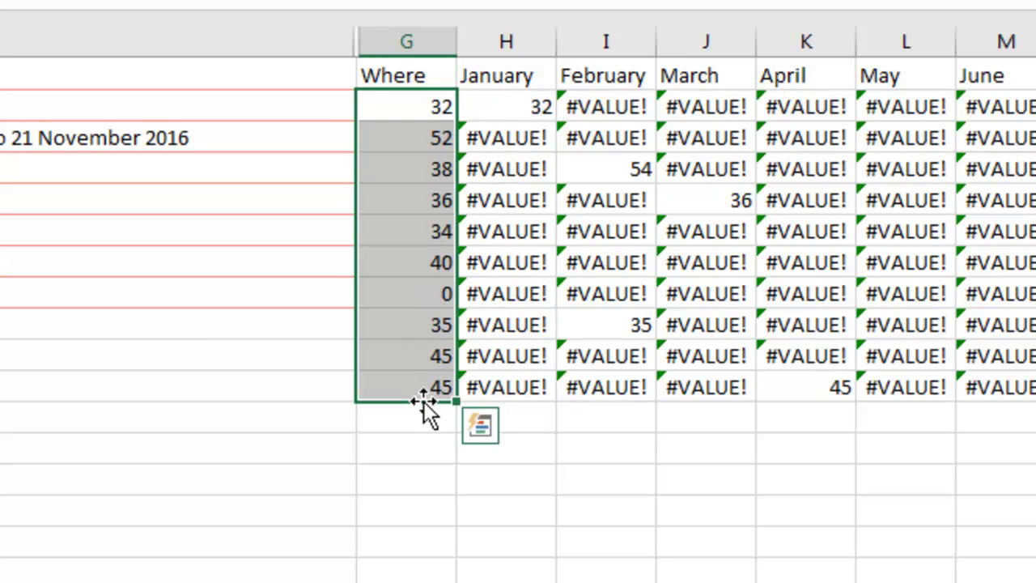
{"action": "left_click", "coordinate": [435, 294]}
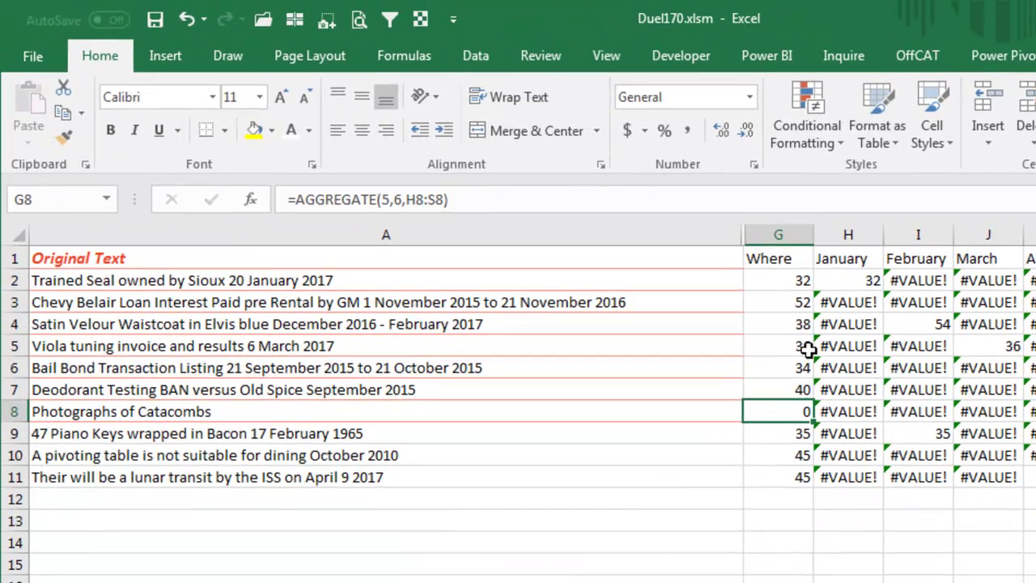
{"action": "left_click_drag", "start_coordinate": [786, 234], "coordinate": [688, 232]}
{"action": "key", "text": "alt+h"}
{"action": "key", "text": "o"}
{"action": "key", "text": "u"}
{"action": "key", "text": "l"}
{"action": "key", "text": "Return"}
{"action": "key", "text": "Left"}
{"action": "key", "text": "Left"}
{"action": "key", "text": "Left"}
{"action": "key", "text": "Left"}
{"action": "key", "text": "Left"}
{"action": "key", "text": "Left"}
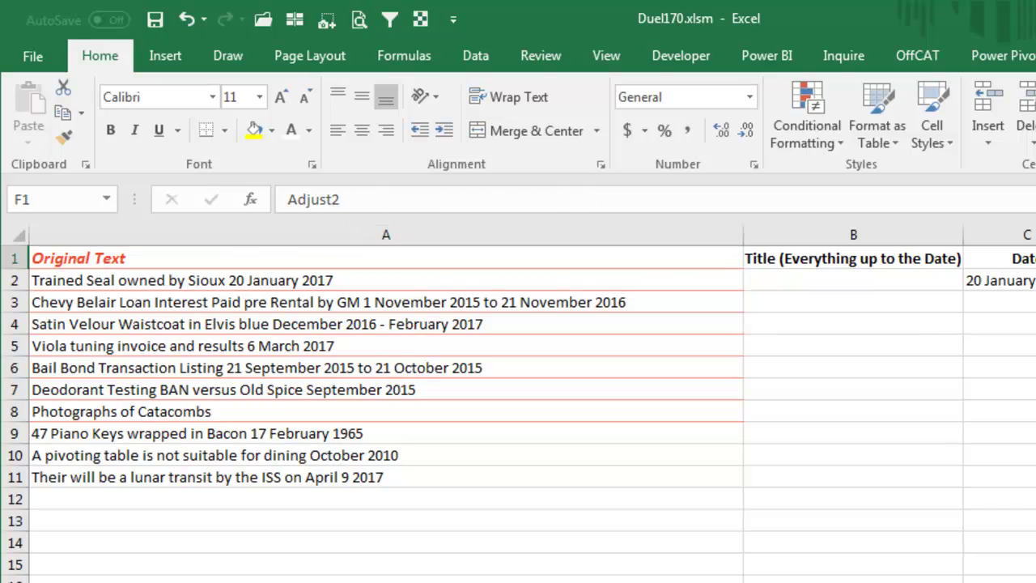
{"action": "key", "text": "Down"}
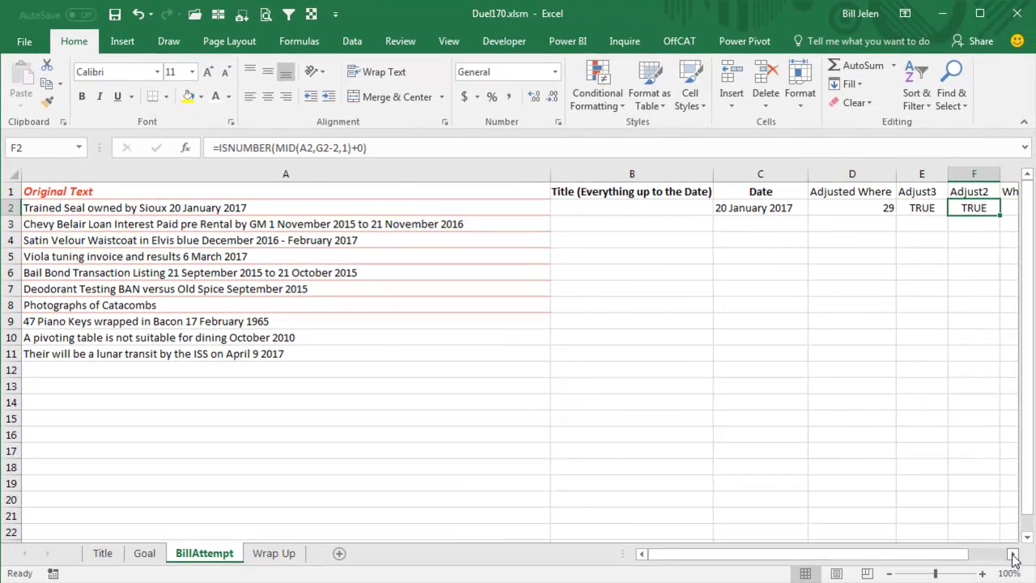
{"action": "left_click", "coordinate": [1012, 553]}
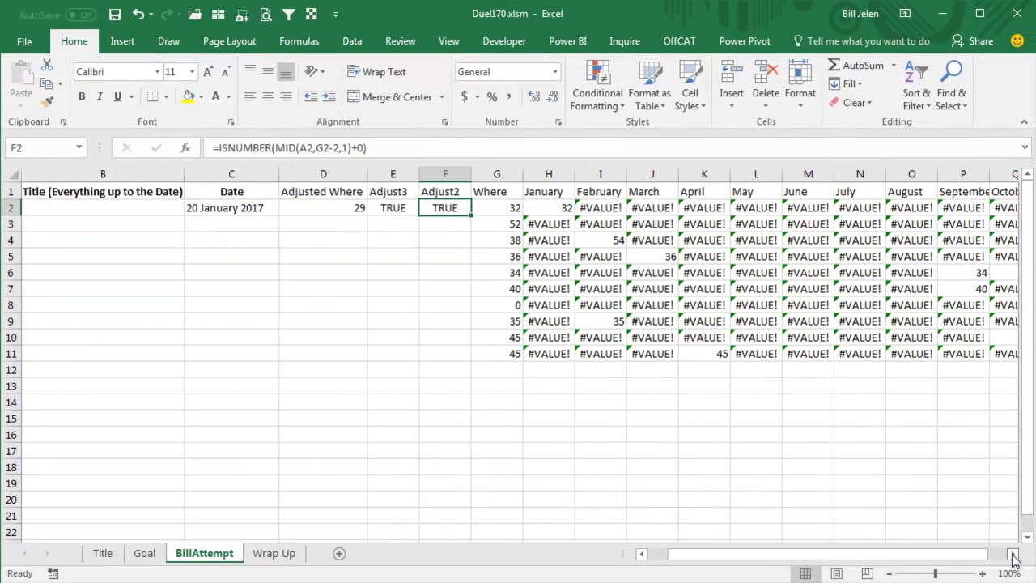
{"action": "key", "text": "F2"}
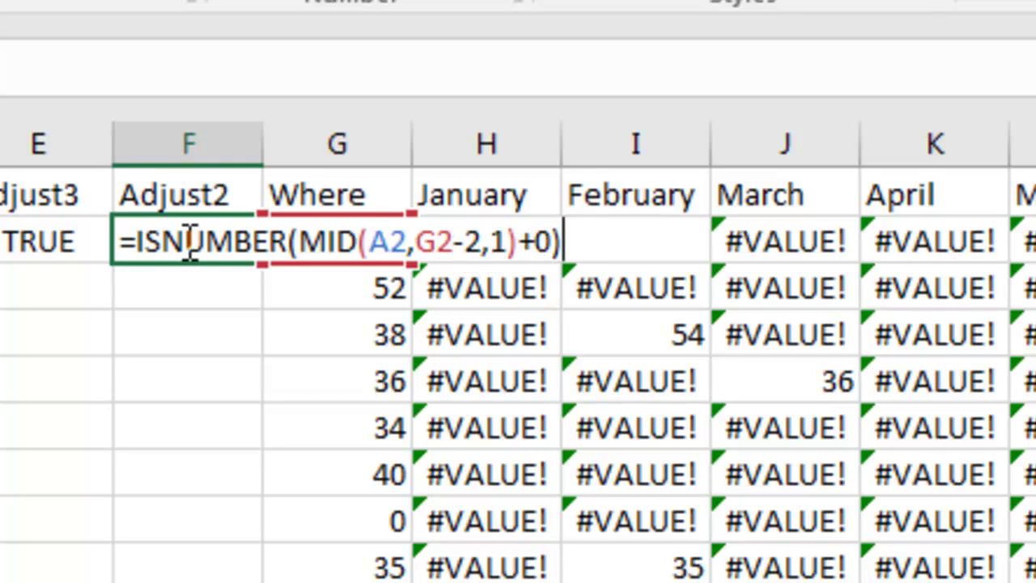
{"action": "key", "text": "ctrl+Return"}
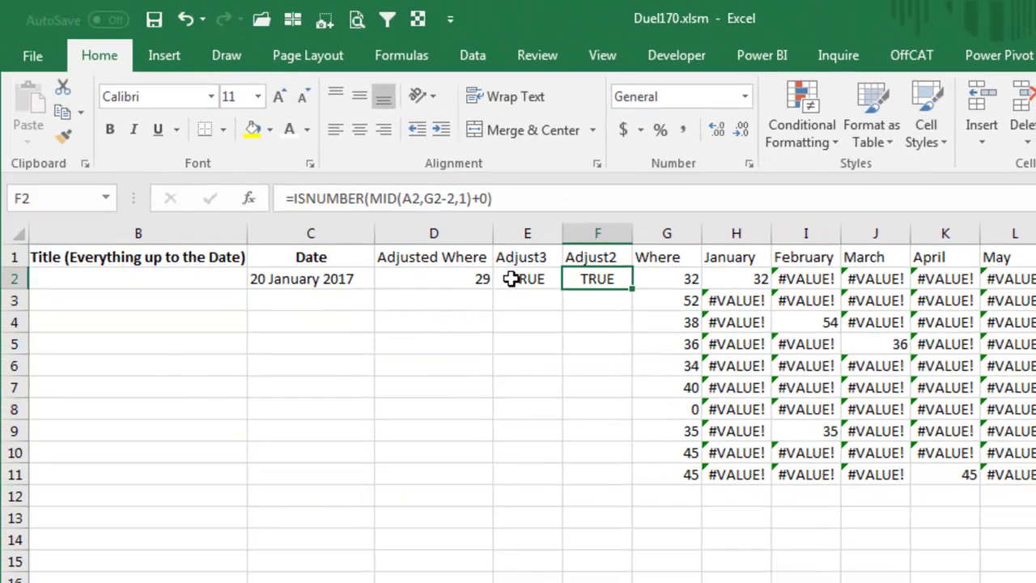
{"action": "left_click", "coordinate": [511, 278]}
{"action": "key", "text": "Home"}
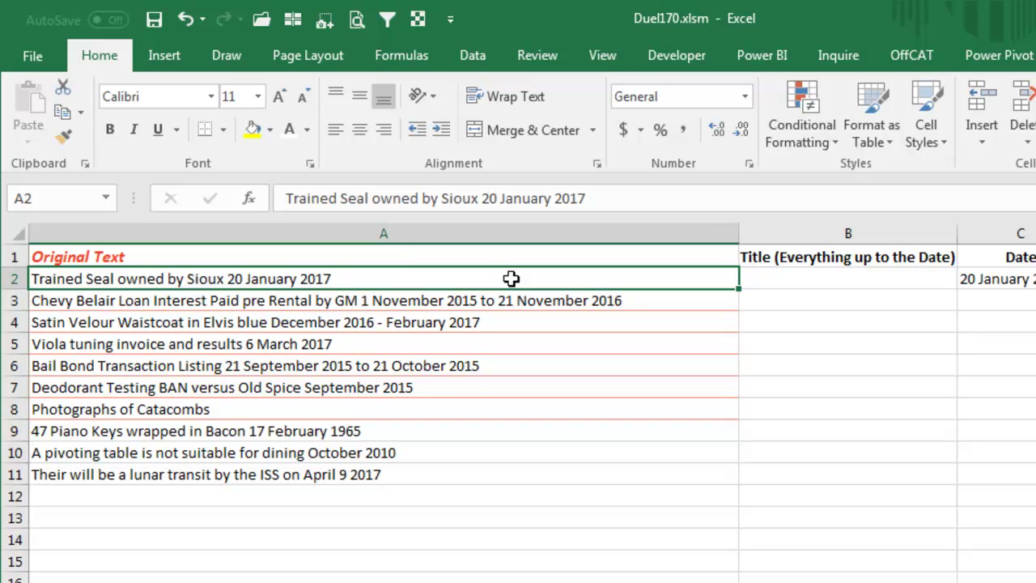
{"action": "key", "text": "Right"}
{"action": "key", "text": "Right"}
{"action": "key", "text": "Right"}
{"action": "key", "text": "Right"}
{"action": "key", "text": "F2"}
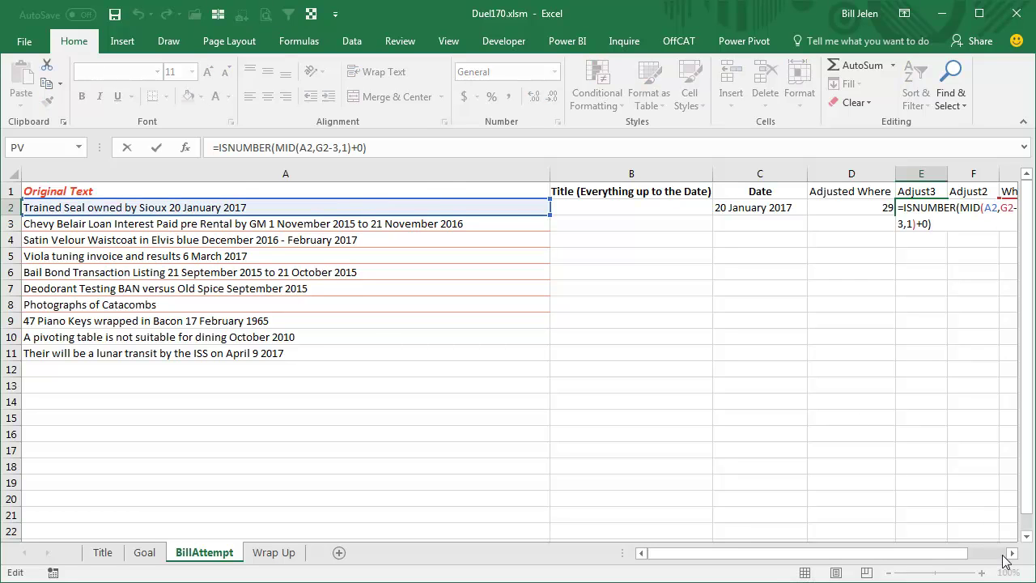
{"action": "left_click", "coordinate": [1011, 553]}
{"action": "left_click", "coordinate": [1011, 553]}
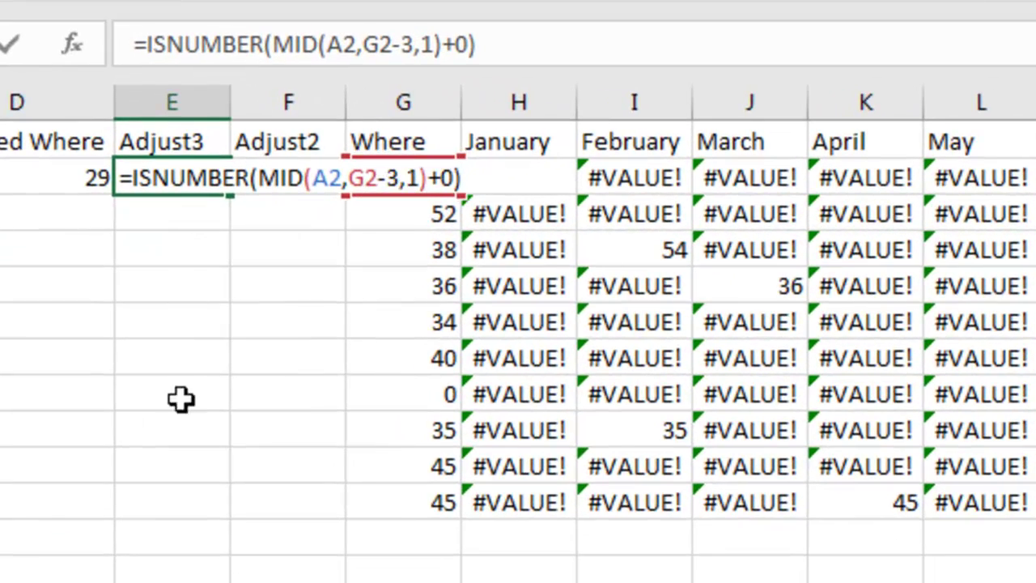
Step: Confirm the Adjust3 and Adjusted Where formulas, then fill D2:F2 down to row 11
{"action": "key", "text": "ctrl+Return"}
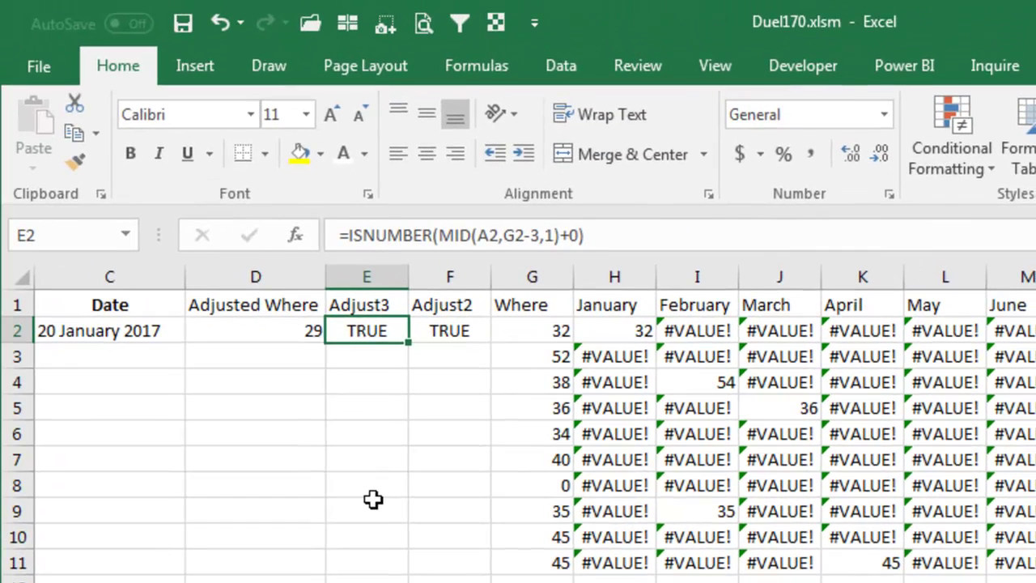
{"action": "key", "text": "Left"}
{"action": "key", "text": "F2"}
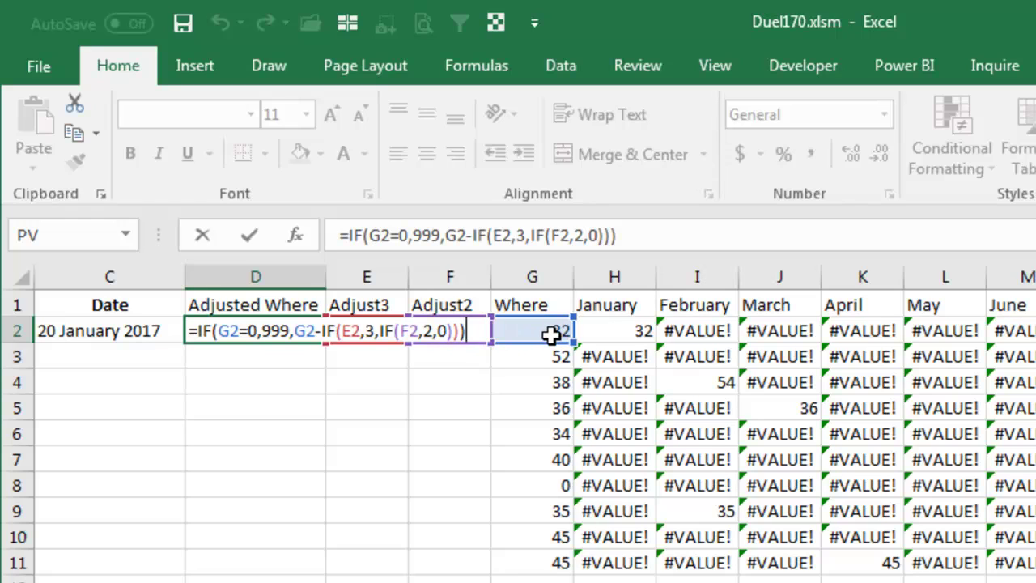
{"action": "key", "text": "Return"}
{"action": "key", "text": "Up"}
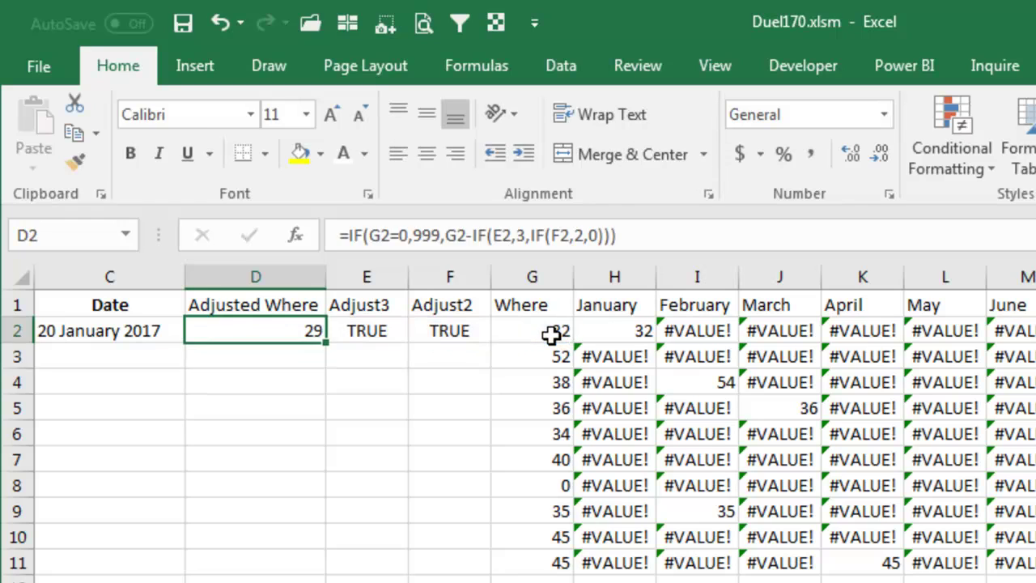
{"action": "key", "text": "shift+Right"}
{"action": "key", "text": "shift+Right"}
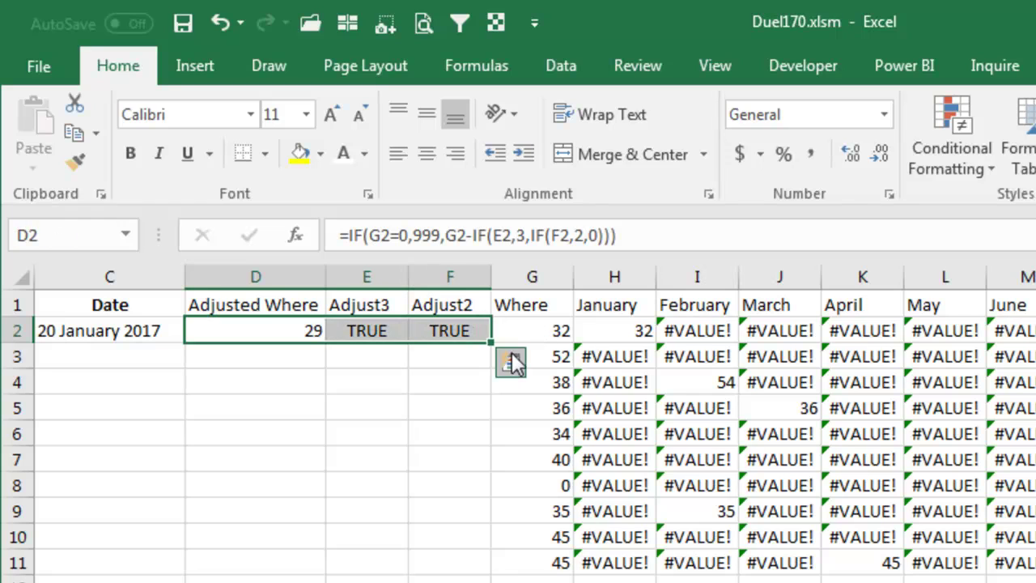
{"action": "double_click", "coordinate": [491, 344]}
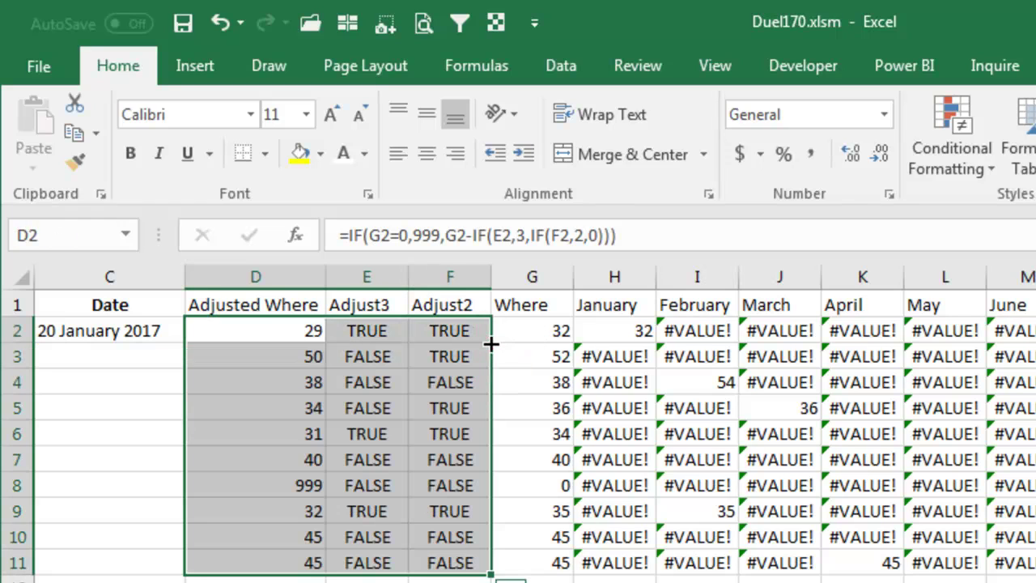
Step: Set the Title cell B2's font colour to black
{"action": "left_click", "coordinate": [298, 326]}
{"action": "key", "text": "Left"}
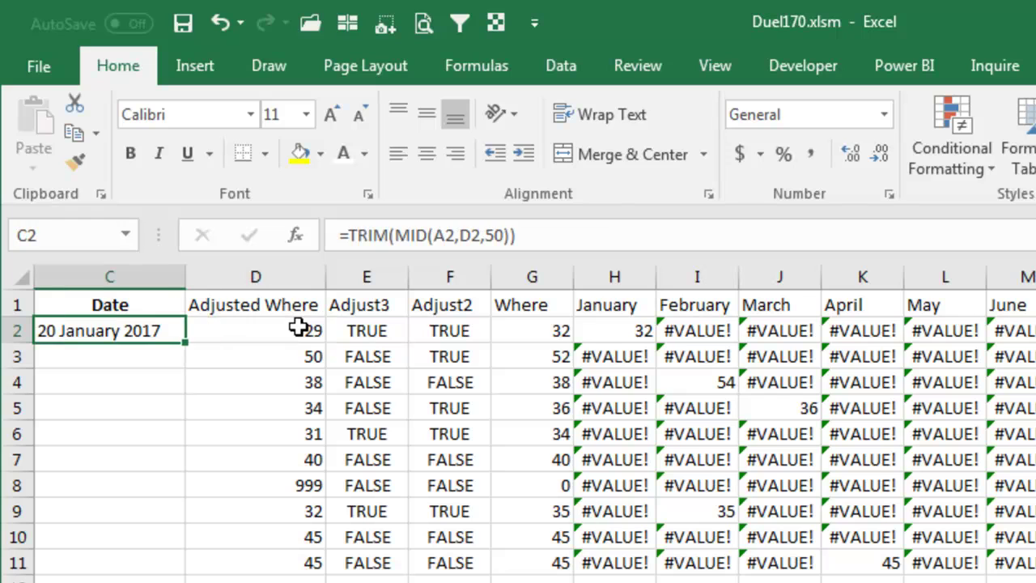
{"action": "key", "text": "Left"}
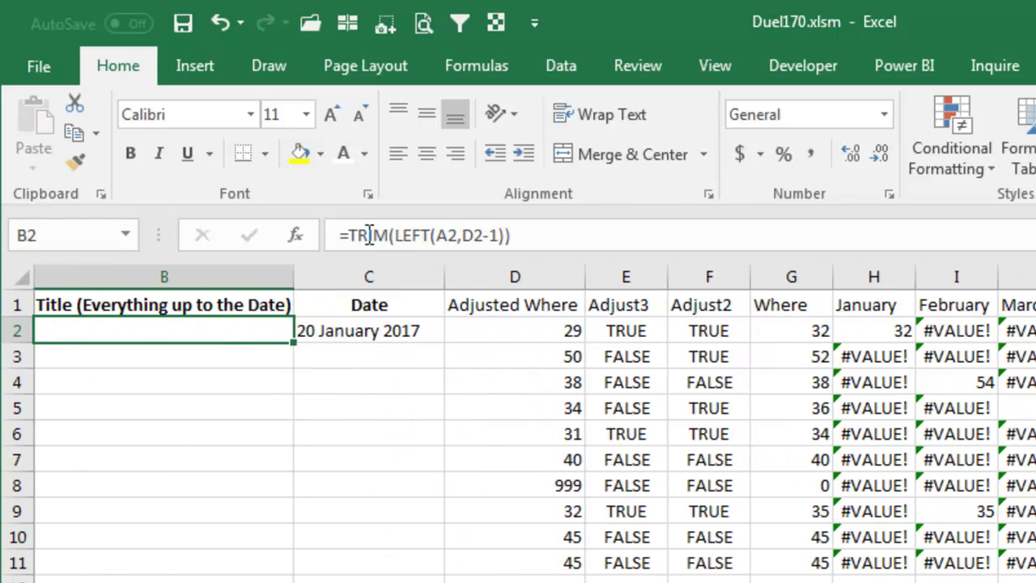
{"action": "left_click", "coordinate": [364, 153]}
{"action": "left_click", "coordinate": [364, 243]}
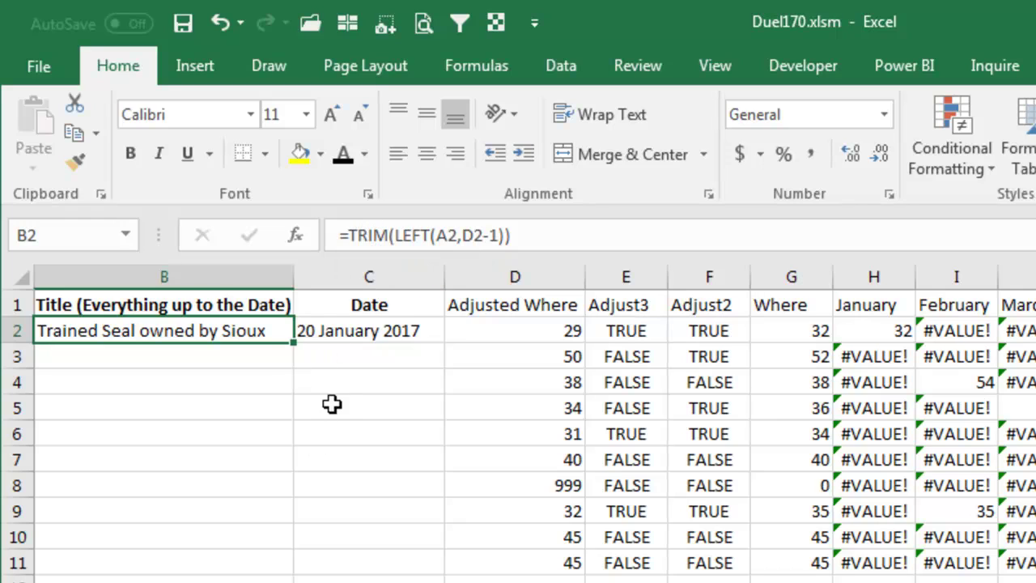
Step: Confirm C2's TRIM(MID) Date formula and fill B2:C2 down to row 11
{"action": "left_click", "coordinate": [357, 330]}
{"action": "key", "text": "F2"}
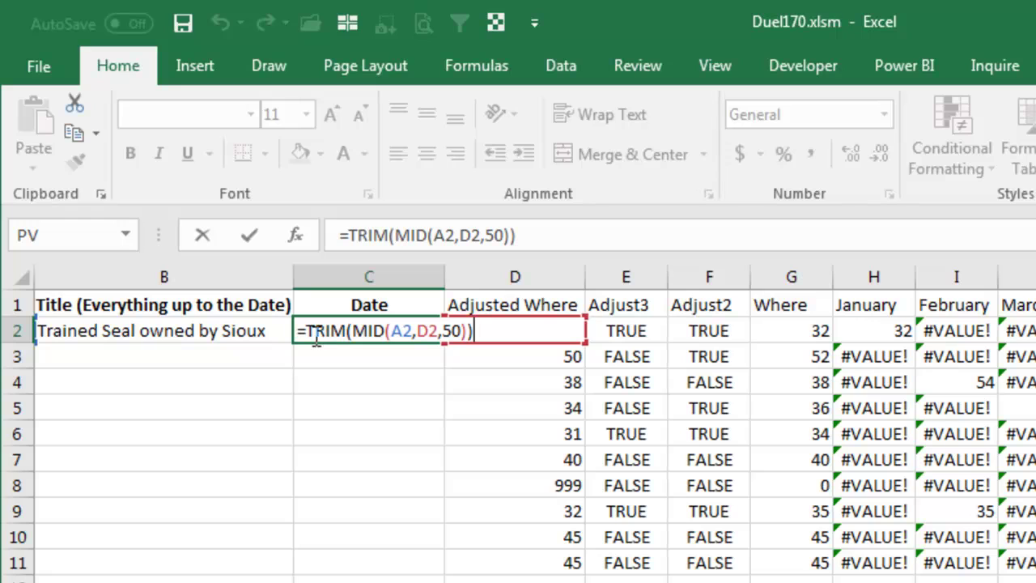
{"action": "key", "text": "Return"}
{"action": "key", "text": "Up"}
{"action": "key", "text": "Left"}
{"action": "key", "text": "shift+Right"}
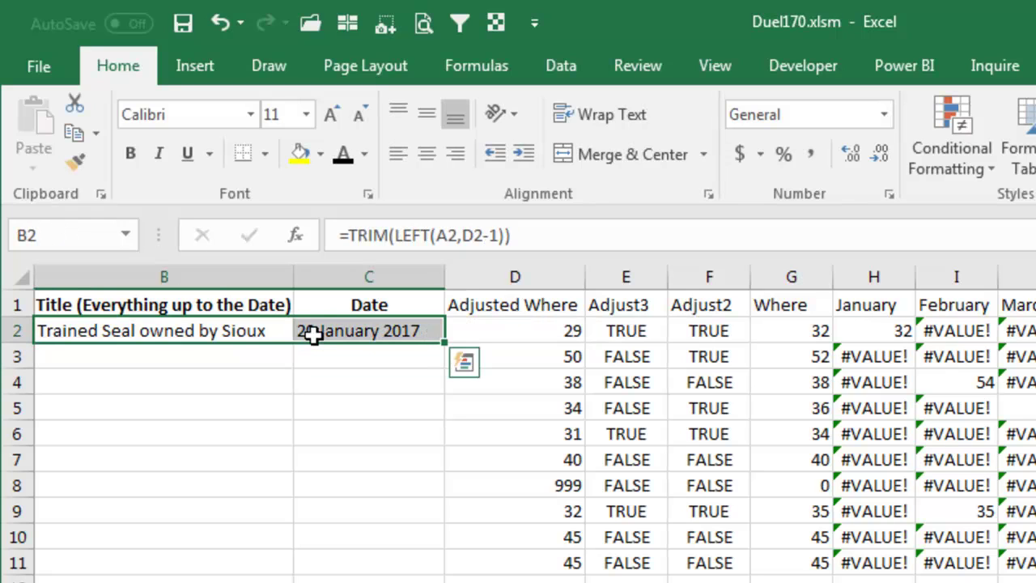
{"action": "double_click", "coordinate": [441, 343]}
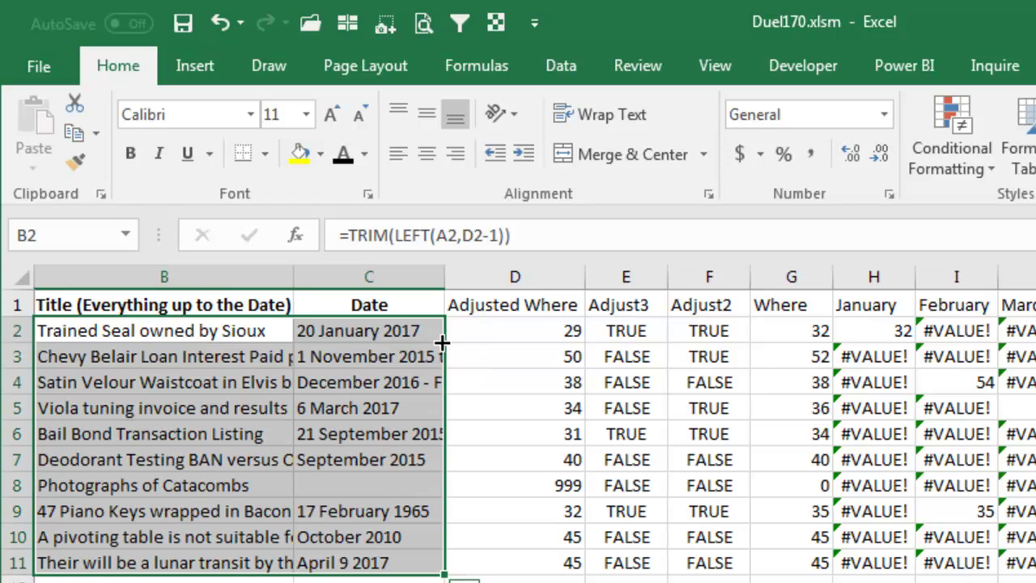
{"action": "key", "text": "Right"}
{"action": "key", "text": "Right"}
{"action": "key", "text": "Right"}
{"action": "key", "text": "Right"}
{"action": "key", "text": "Right"}
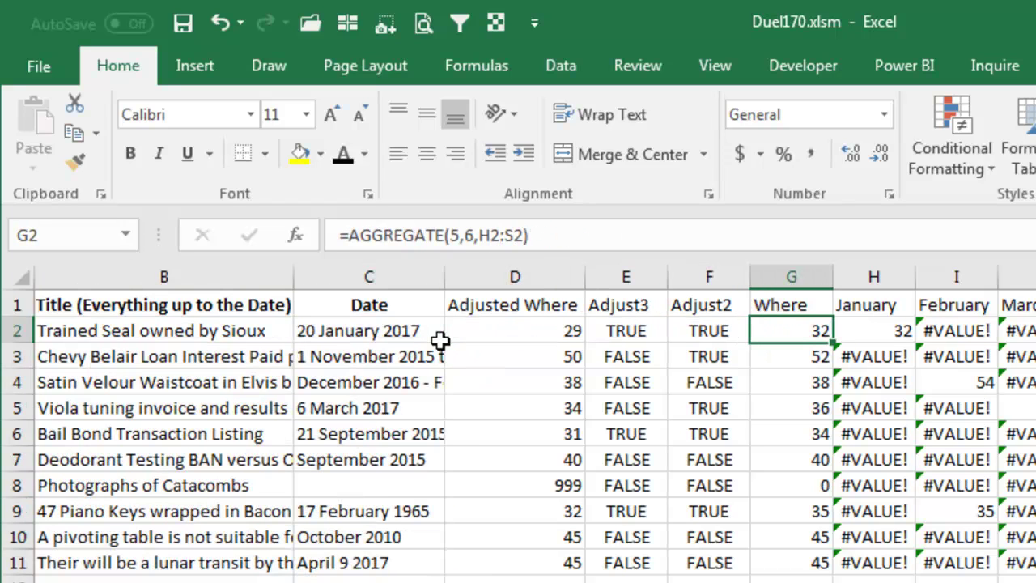
{"action": "key", "text": "Right"}
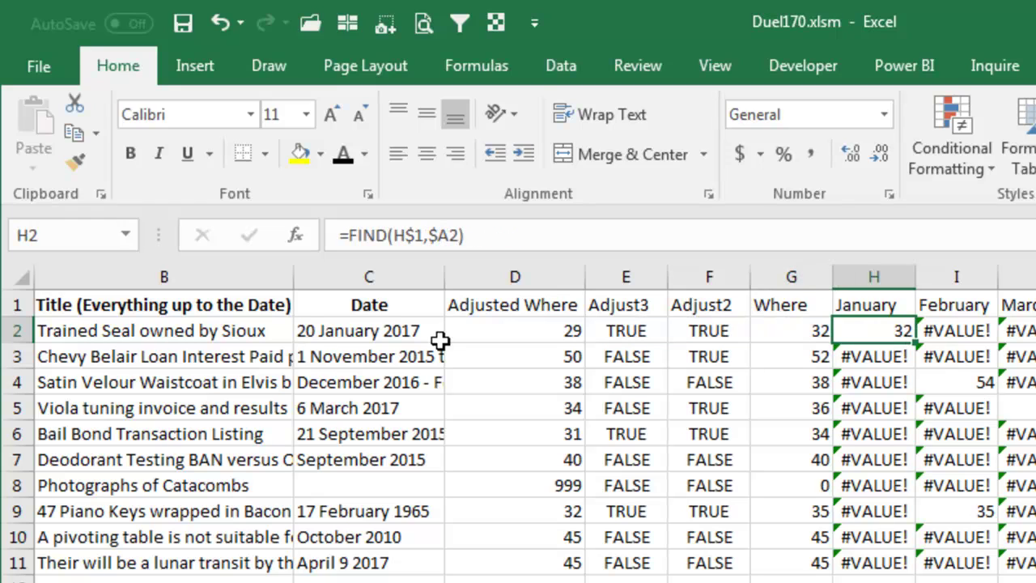
{"action": "key", "text": "Left"}
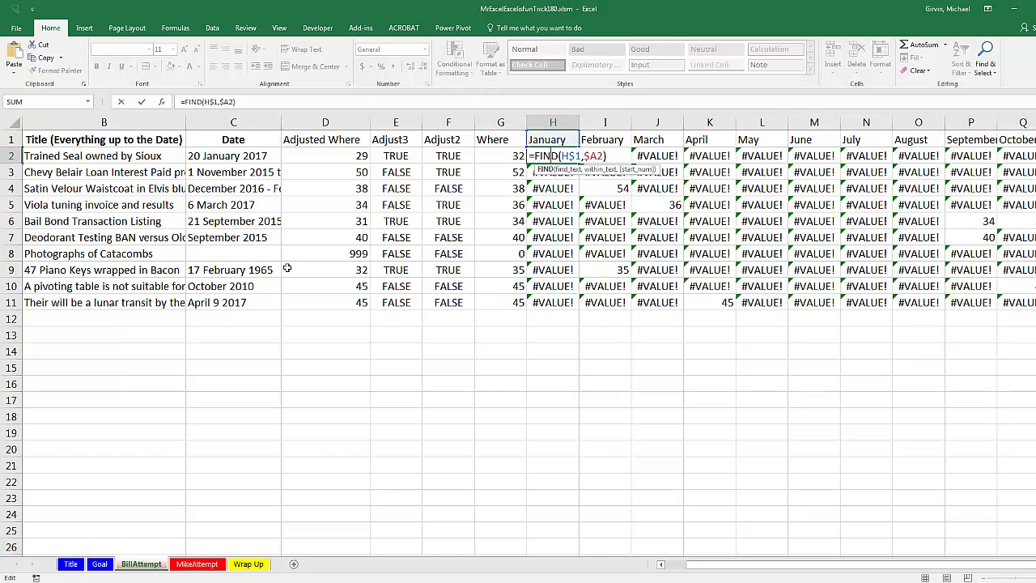
{"action": "key", "text": "Return"}
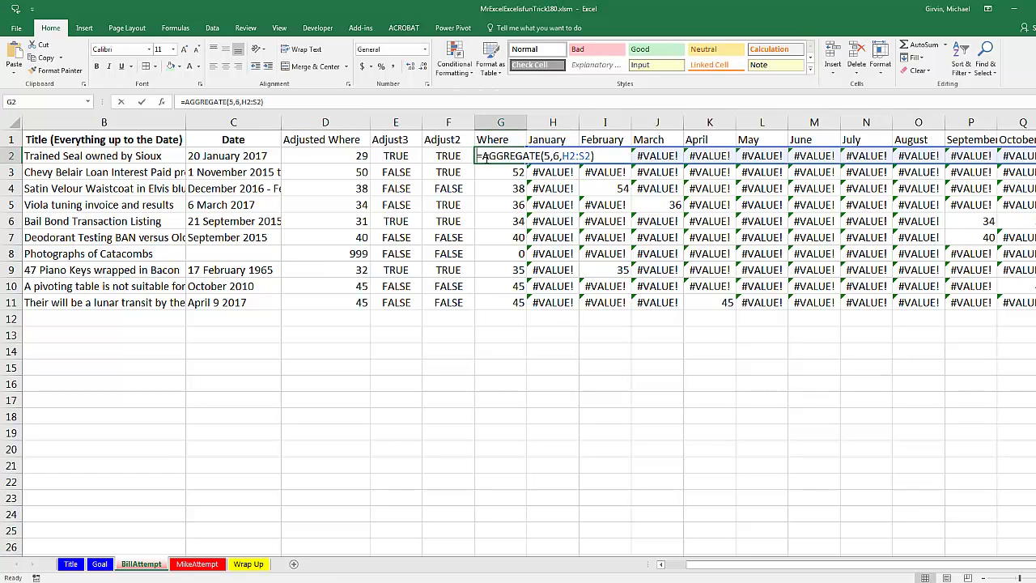
{"action": "left_click", "coordinate": [450, 156]}
{"action": "key", "text": "F2"}
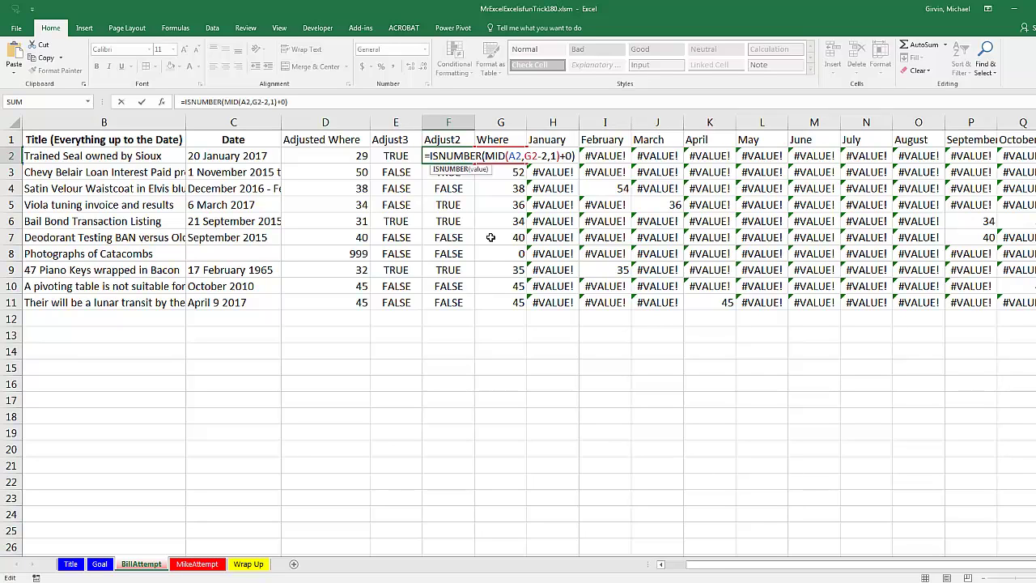
{"action": "key", "text": "ctrl+Return"}
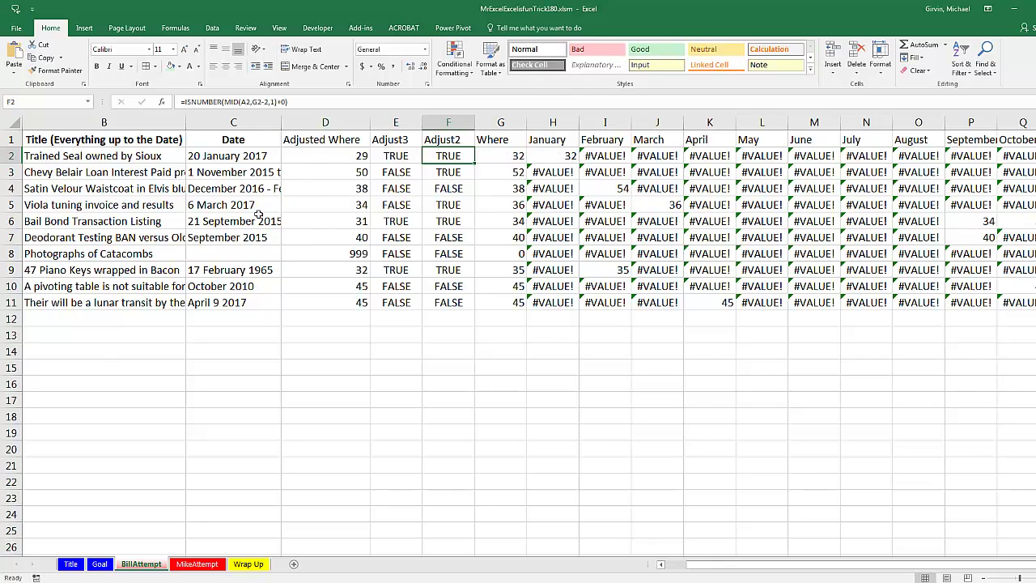
Step: On the MikeAttempt sheet, enter =SEARCH(B13,A2) in B2, returning 32
{"action": "left_click", "coordinate": [197, 562]}
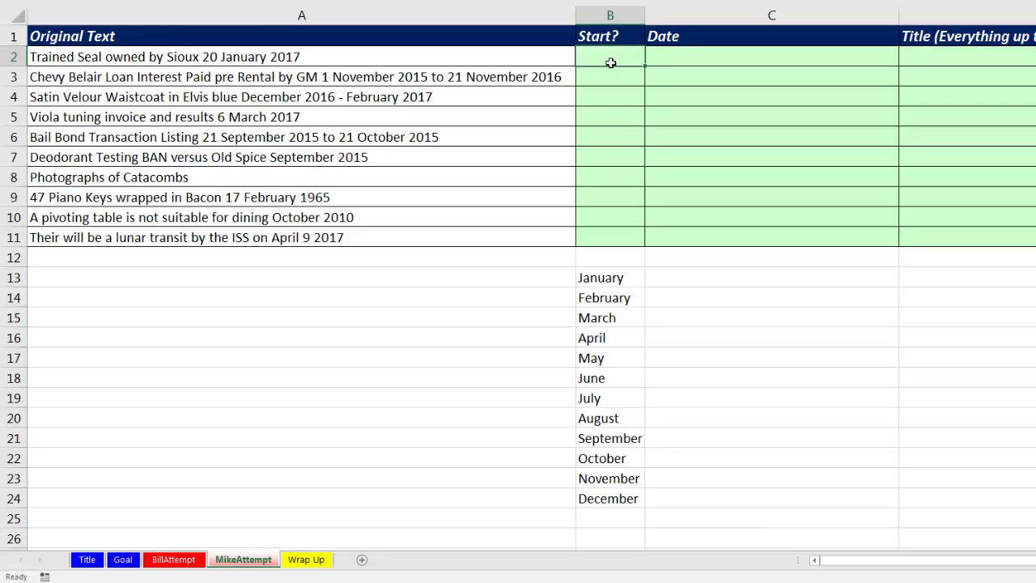
{"action": "type", "text": "=s"}
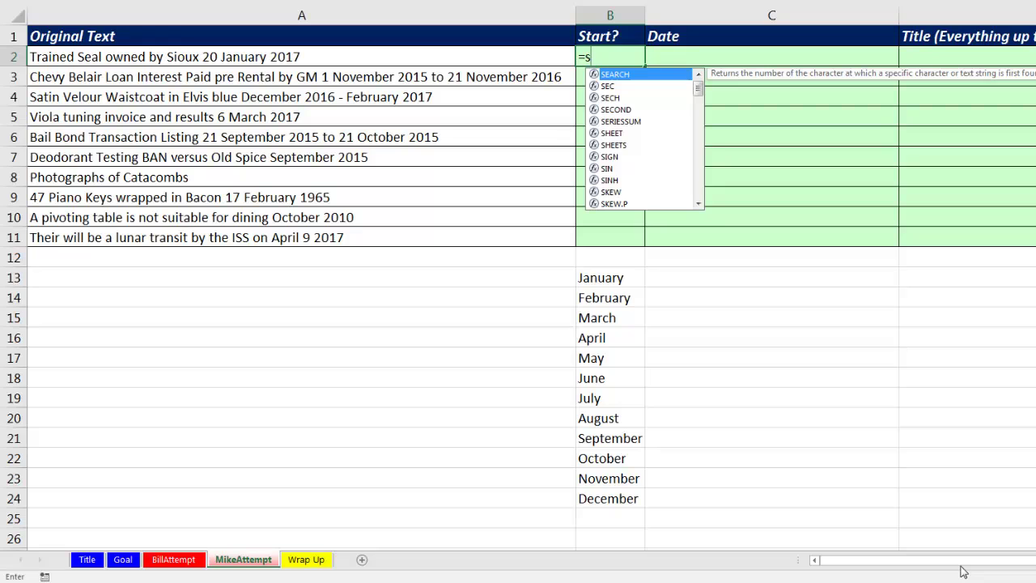
{"action": "key", "text": "Tab"}
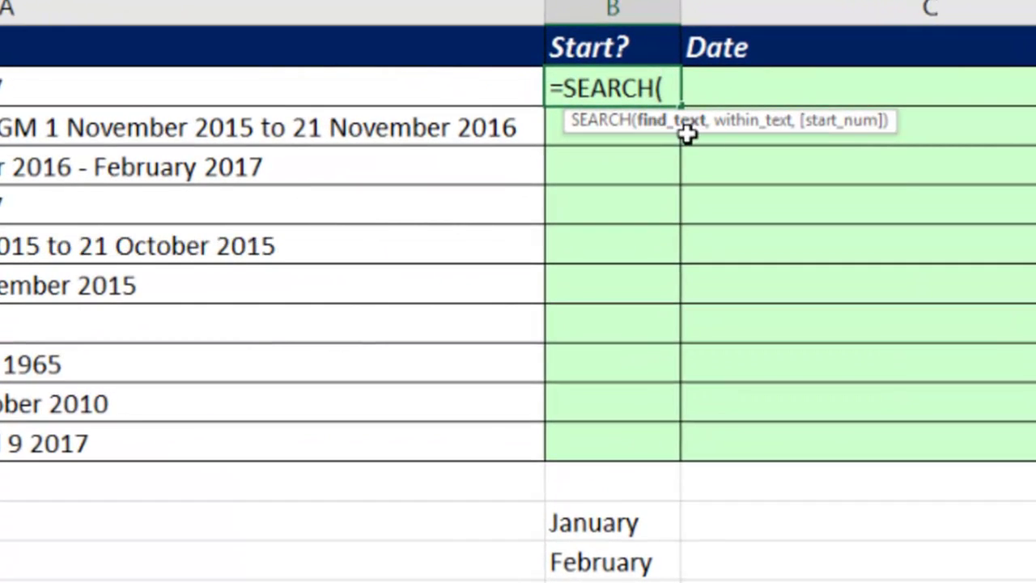
{"action": "left_click", "coordinate": [627, 520]}
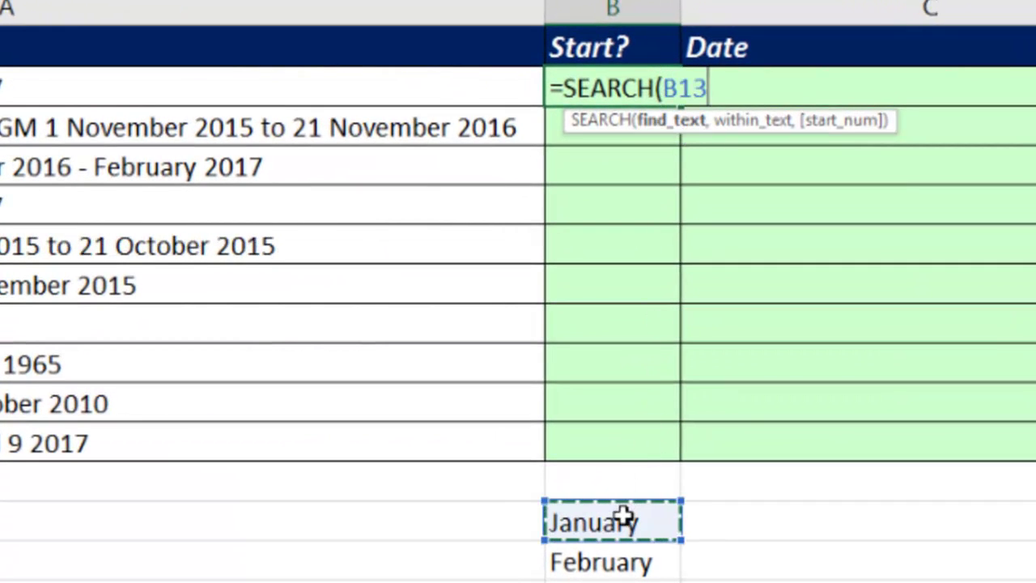
{"action": "type", "text": ","}
{"action": "left_click", "coordinate": [291, 90]}
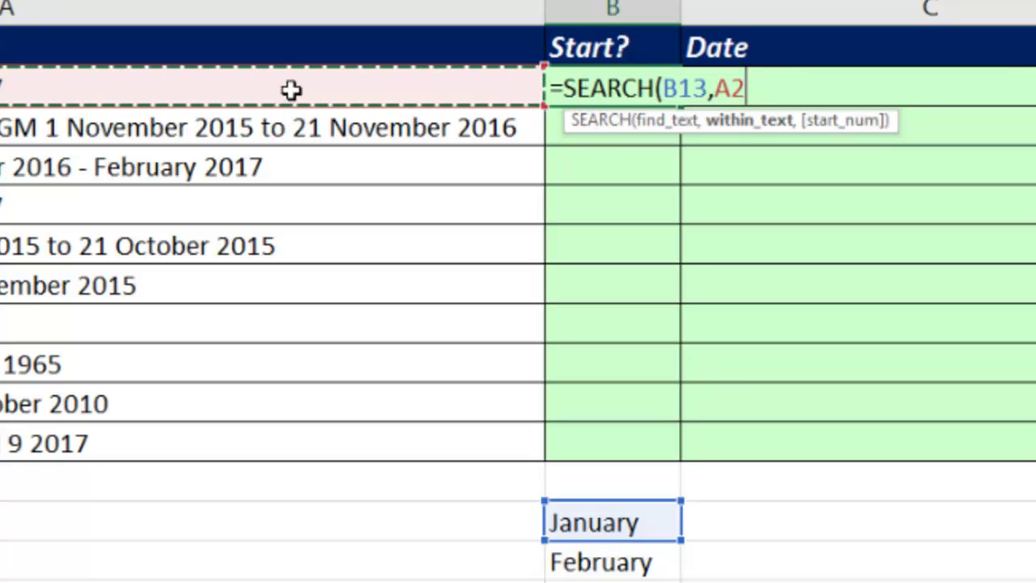
{"action": "key", "text": "ctrl+Return"}
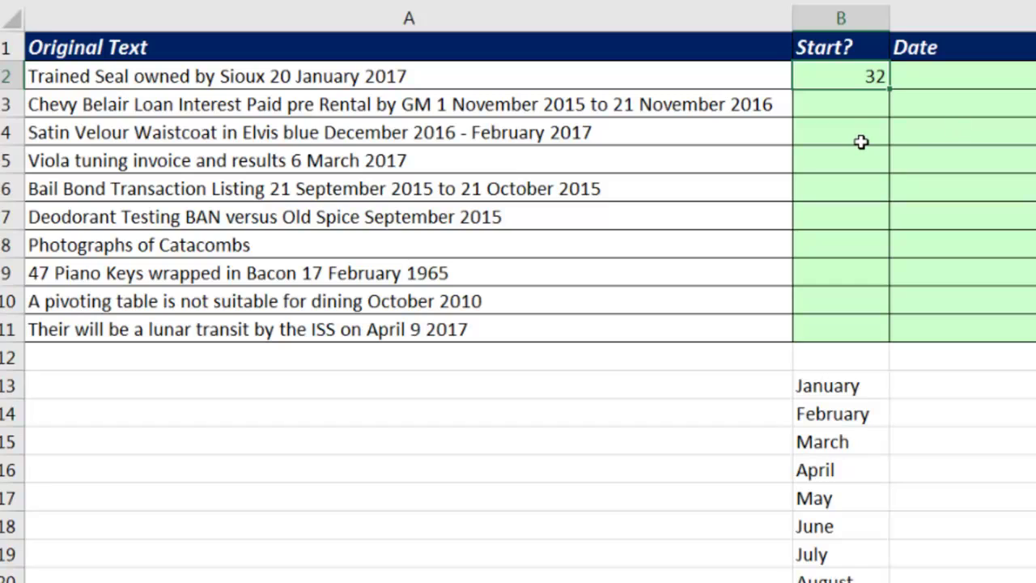
Step: Replace the B13 find_text argument in B2's SEARCH with the month range B13:B24
{"action": "key", "text": "F2"}
{"action": "left_click", "coordinate": [893, 76]}
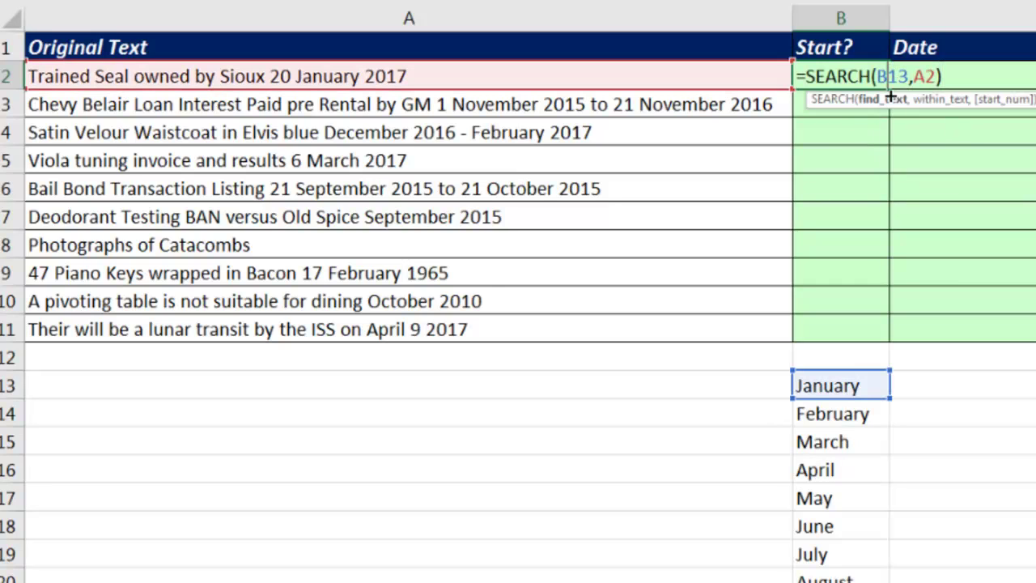
{"action": "left_click", "coordinate": [886, 100]}
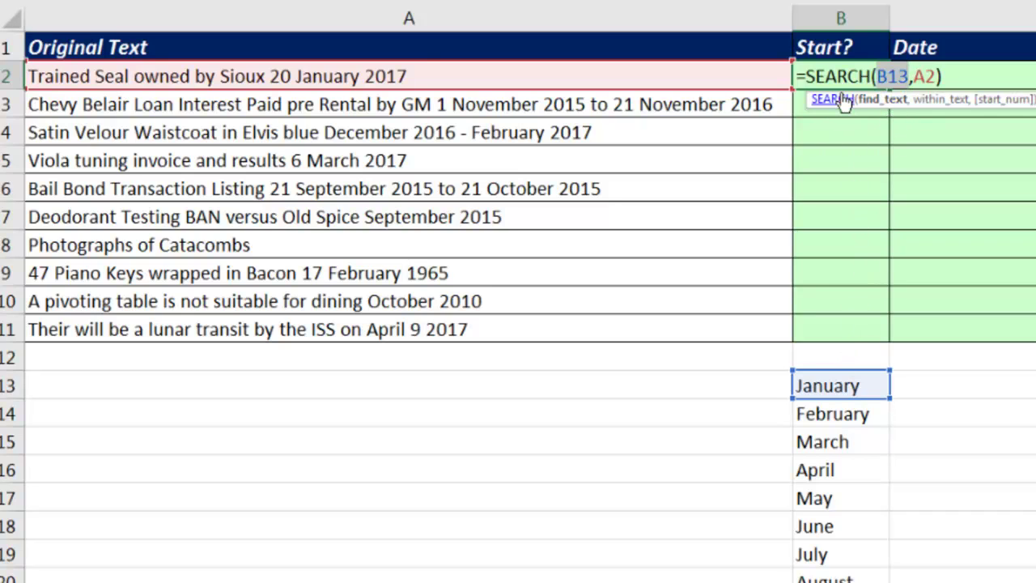
{"action": "left_click_drag", "start_coordinate": [860, 379], "coordinate": [841, 582]}
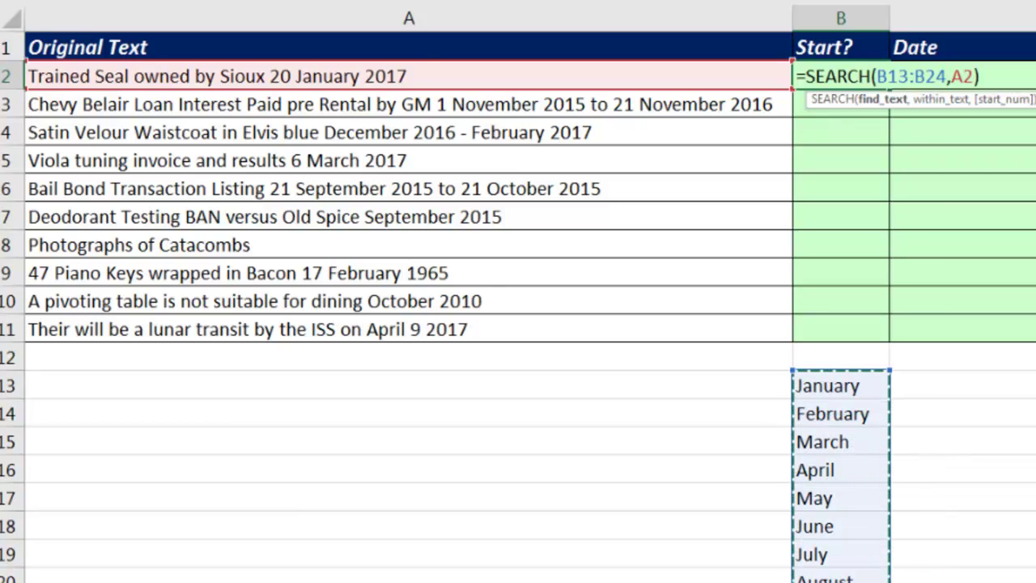
{"action": "left_click", "coordinate": [880, 110]}
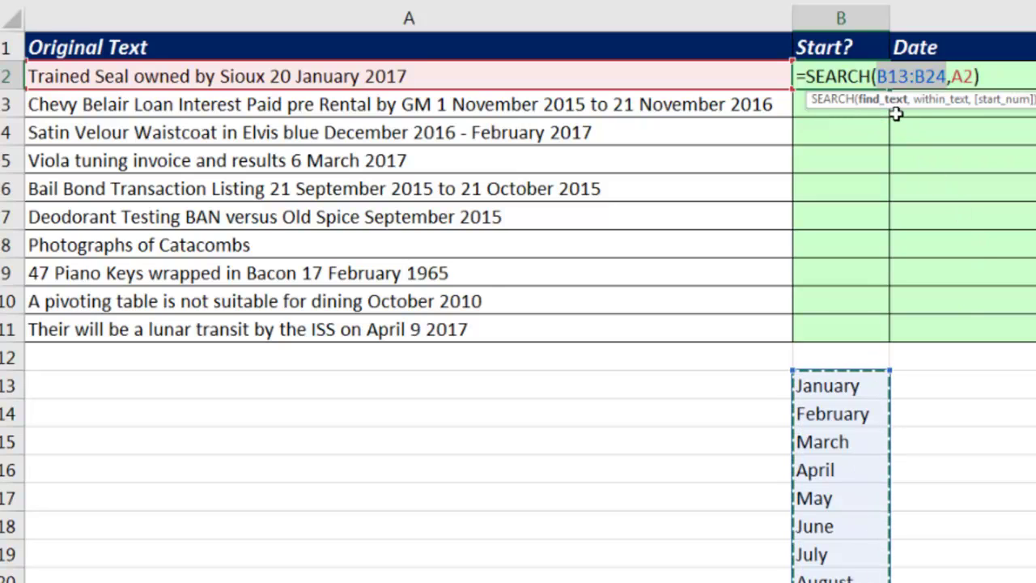
Step: Enter the SEARCH formula, fill it down to row 11, and evaluate B6 with F9
{"action": "key", "text": "ctrl+Return"}
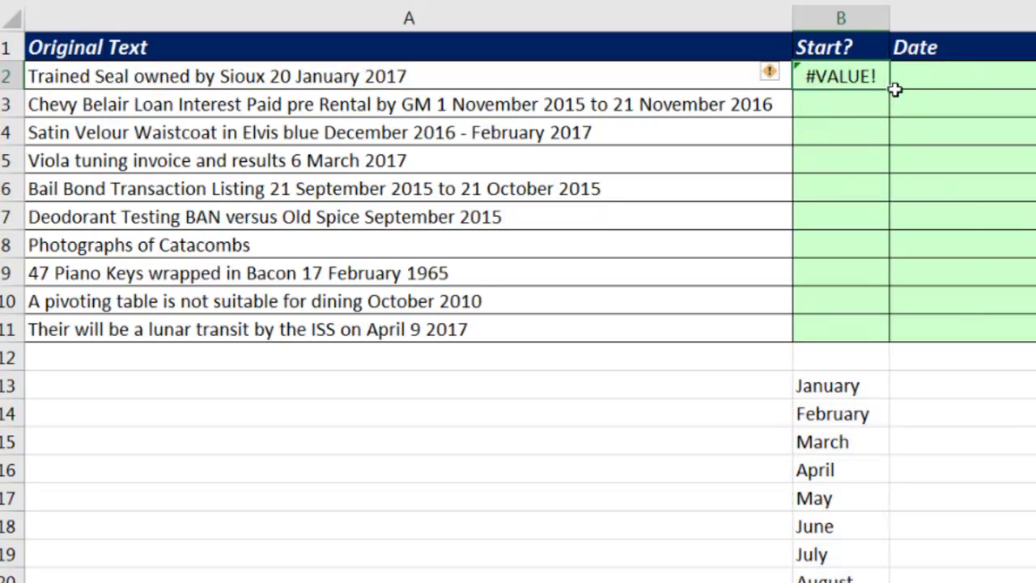
{"action": "double_click", "coordinate": [888, 89]}
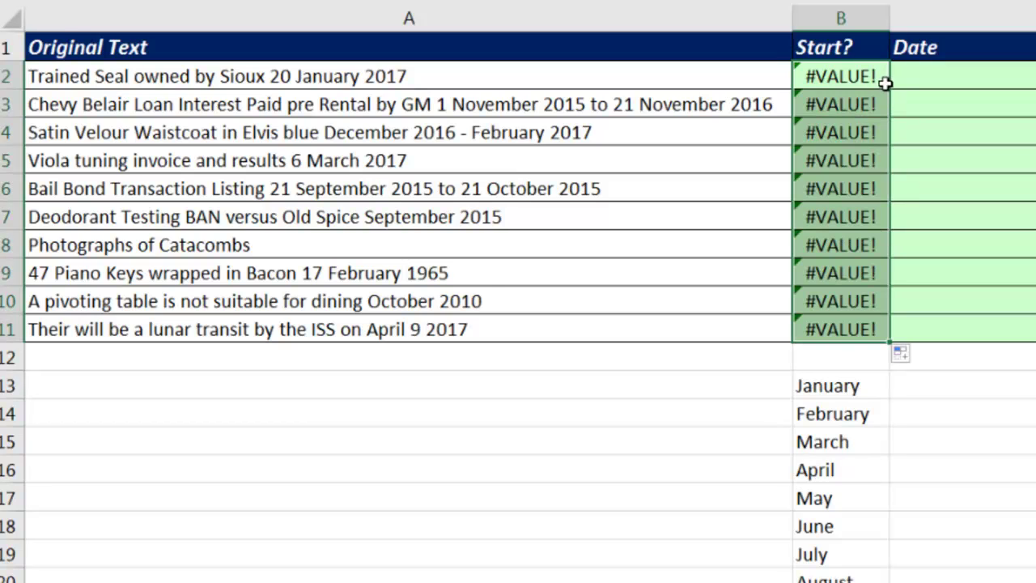
{"action": "left_click", "coordinate": [841, 192]}
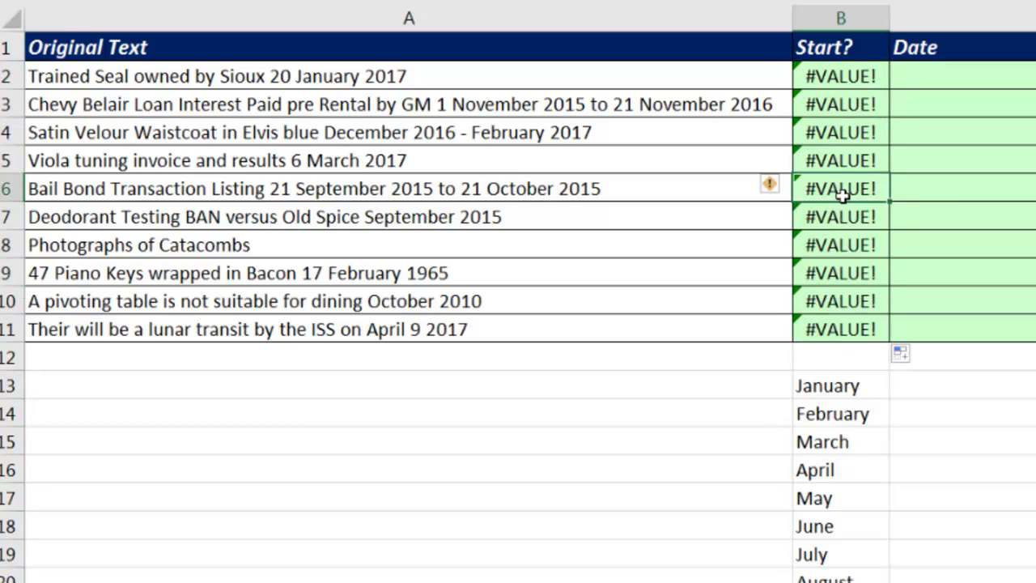
{"action": "key", "text": "F2"}
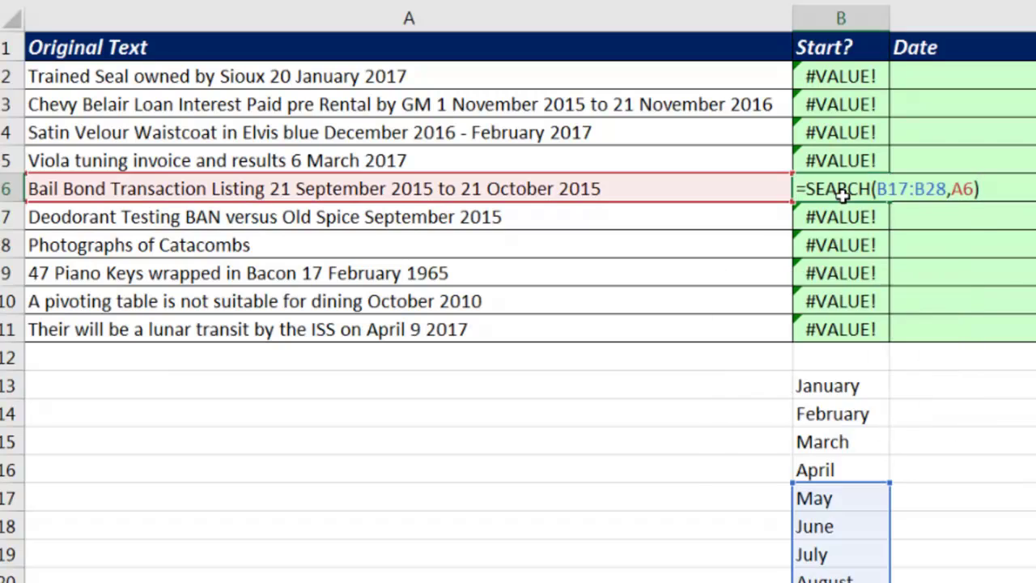
{"action": "key", "text": "F9"}
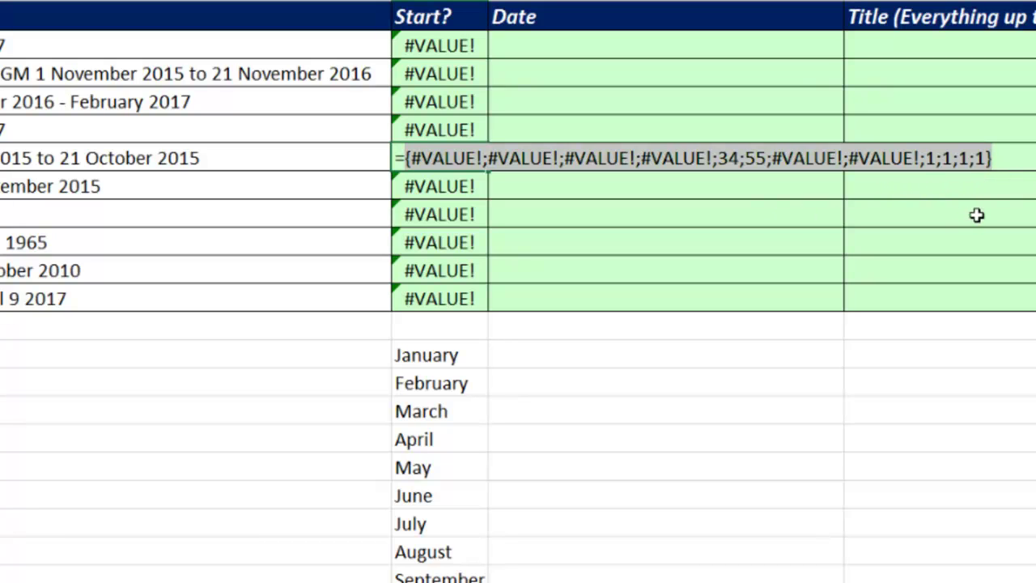
{"action": "key", "text": "Escape"}
Step: Lock the month range as $B$13:$B$24 in B2, refill down, and re-evaluate B6
{"action": "double_click", "coordinate": [464, 45]}
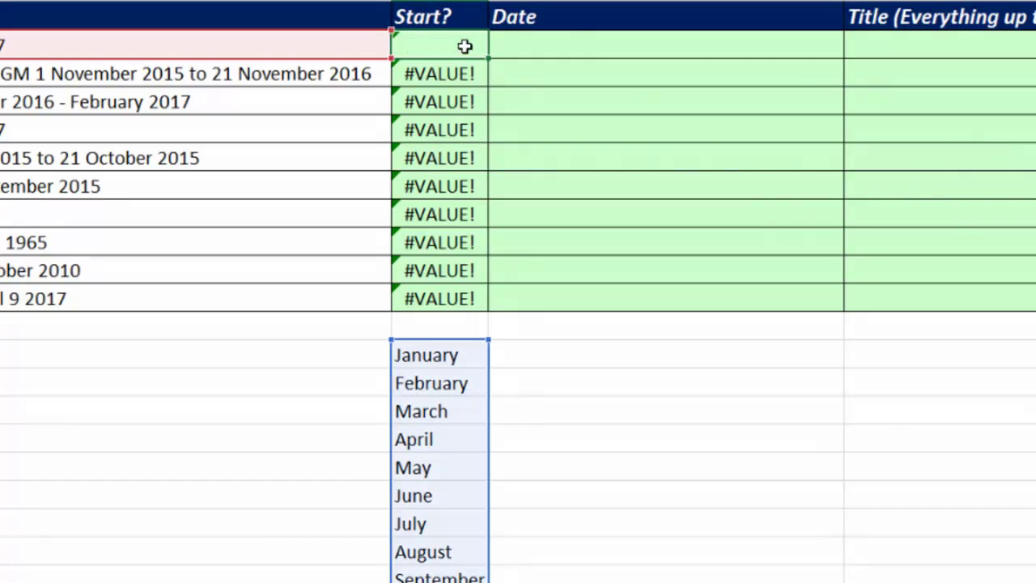
{"action": "key", "text": "F4"}
{"action": "left_click", "coordinate": [494, 69]}
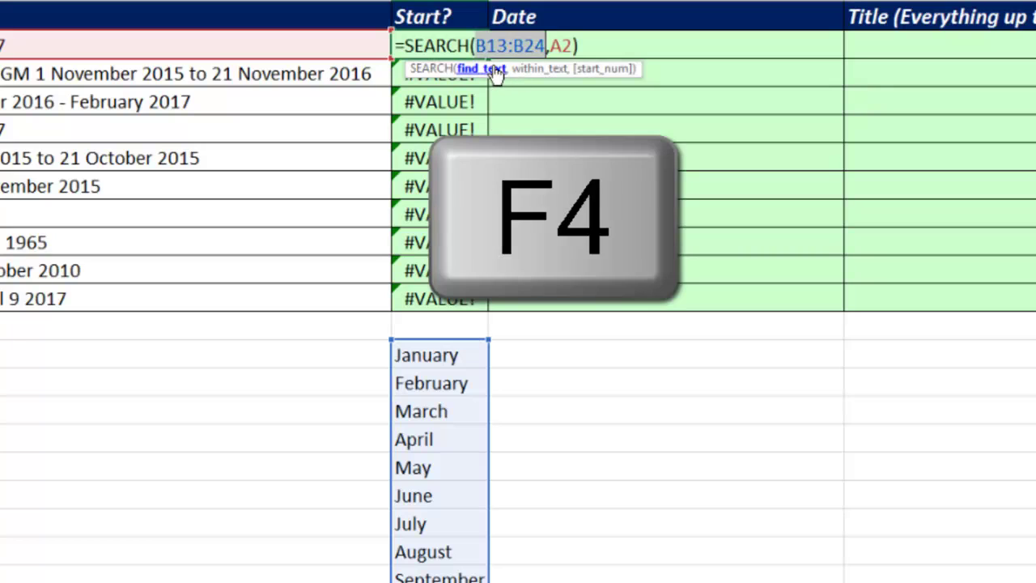
{"action": "key", "text": "F4"}
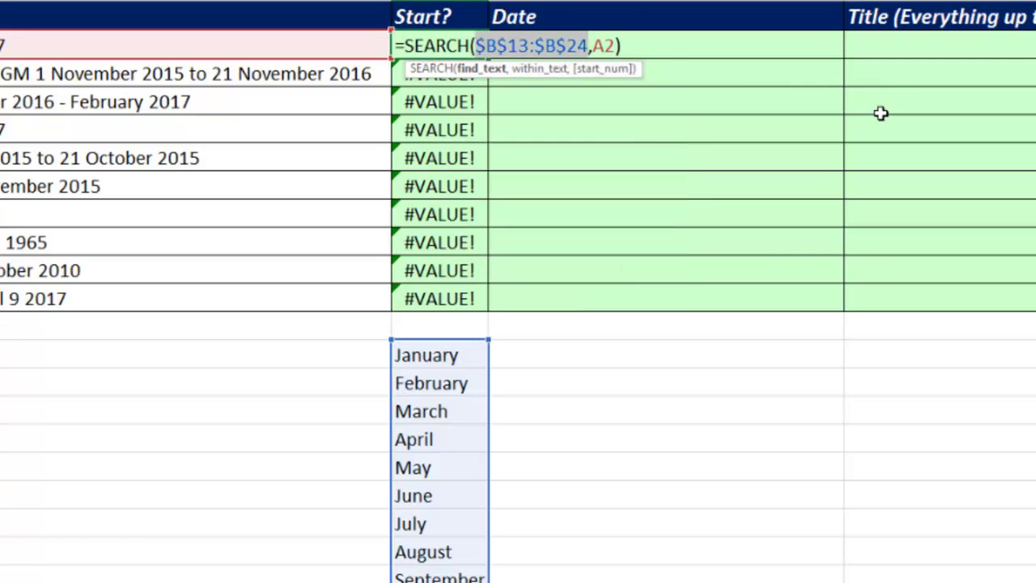
{"action": "key", "text": "ctrl+Return"}
{"action": "double_click", "coordinate": [488, 59]}
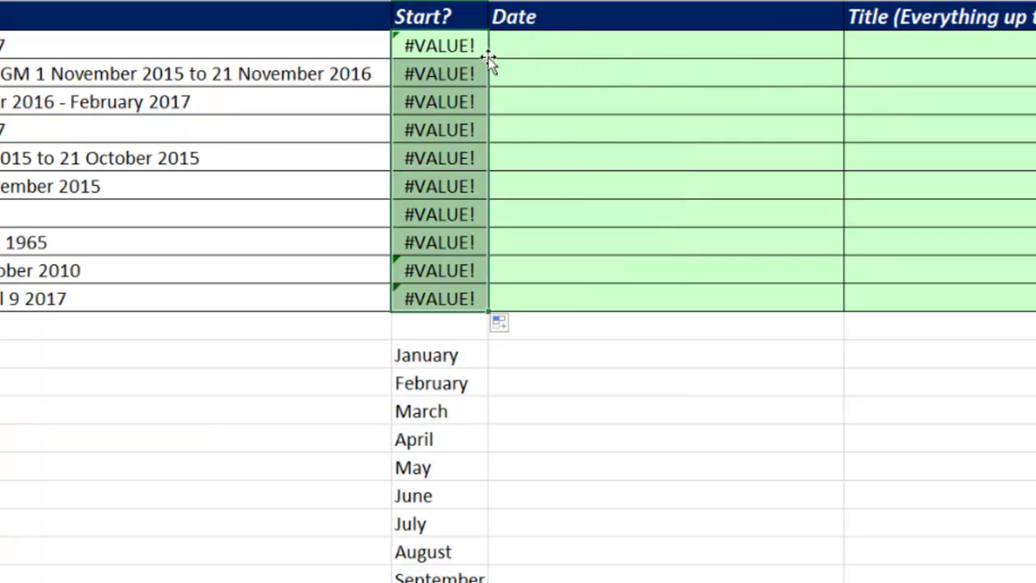
{"action": "left_click", "coordinate": [469, 157]}
{"action": "key", "text": "F2"}
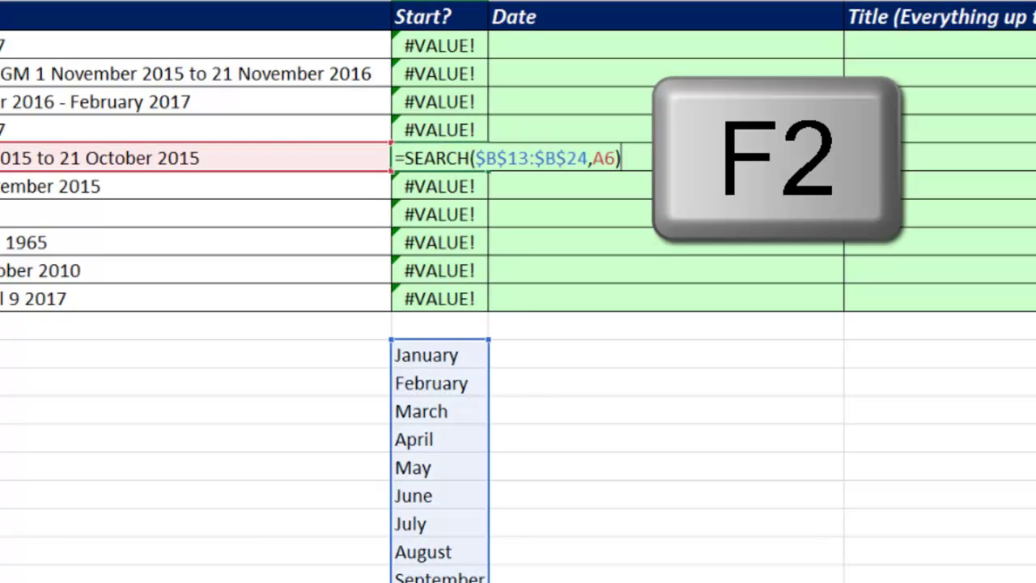
{"action": "key", "text": "F9"}
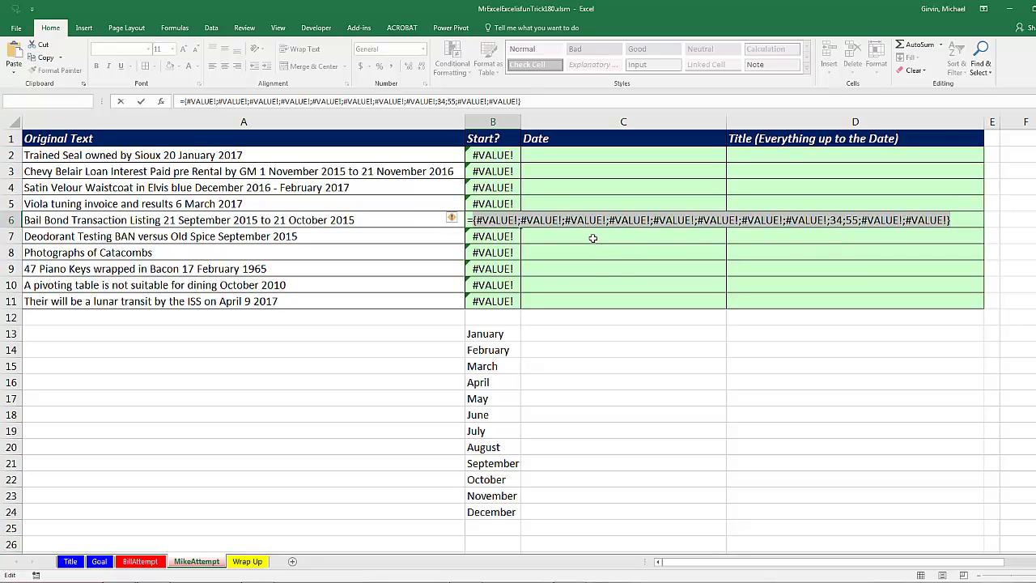
Step: Rework B2 as =AGGREGATE(15,SEARCH($B$13:$B$24,A2), picking SMALL from the function list
{"action": "key", "text": "Escape"}
{"action": "left_click", "coordinate": [492, 155]}
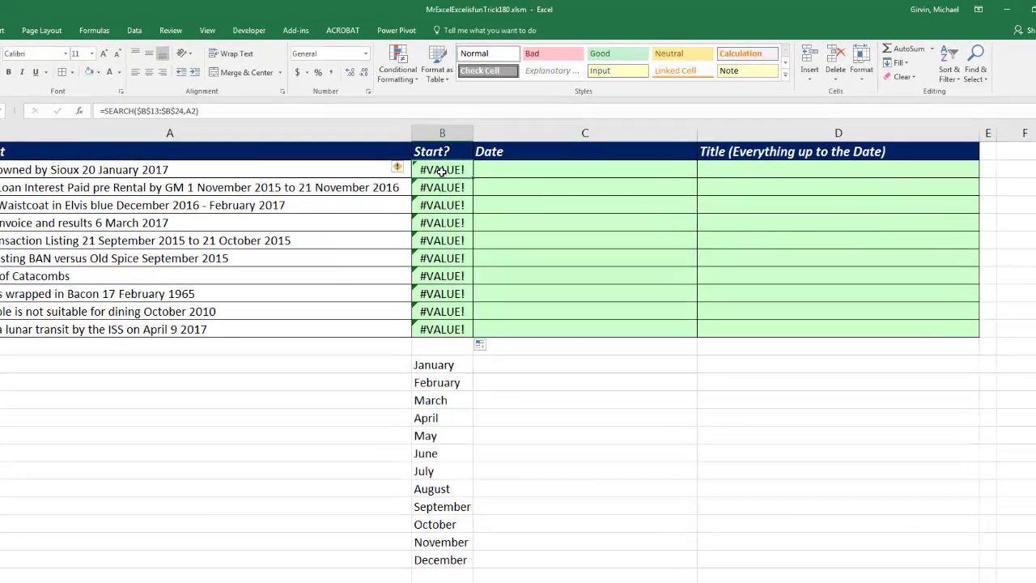
{"action": "double_click", "coordinate": [441, 170]}
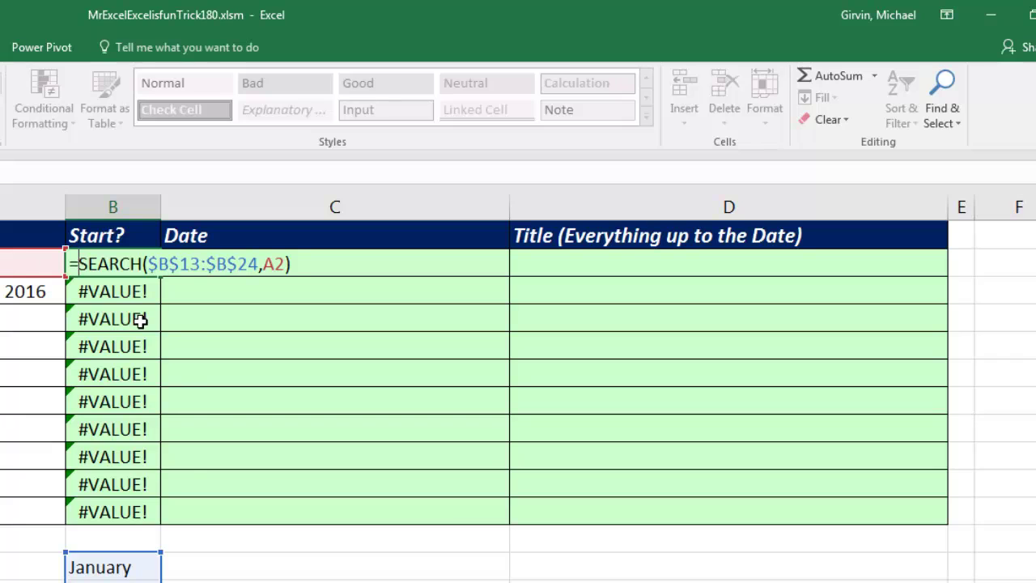
{"action": "type", "text": "agg"}
{"action": "key", "text": "Tab"}
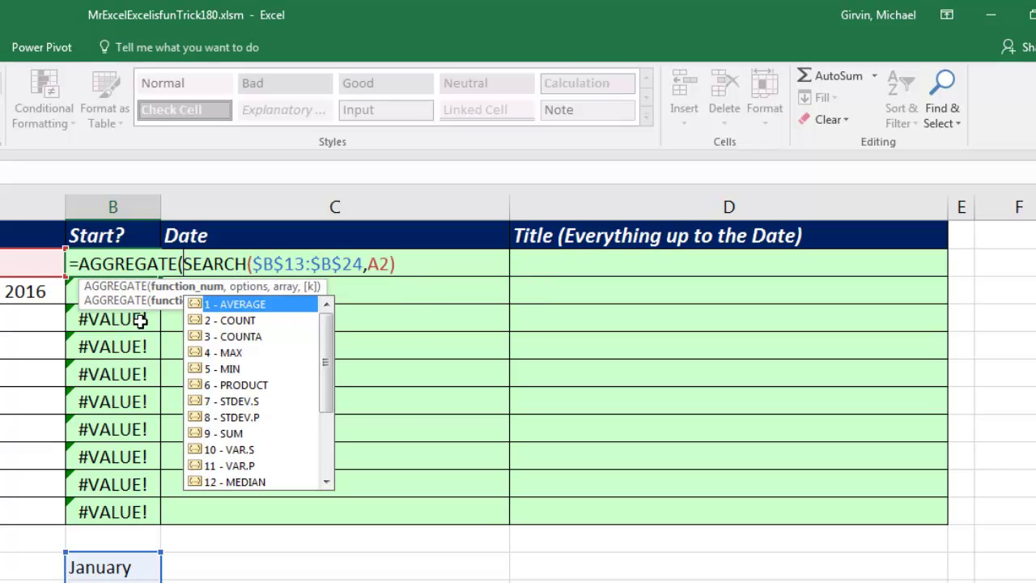
{"action": "left_click", "coordinate": [224, 373]}
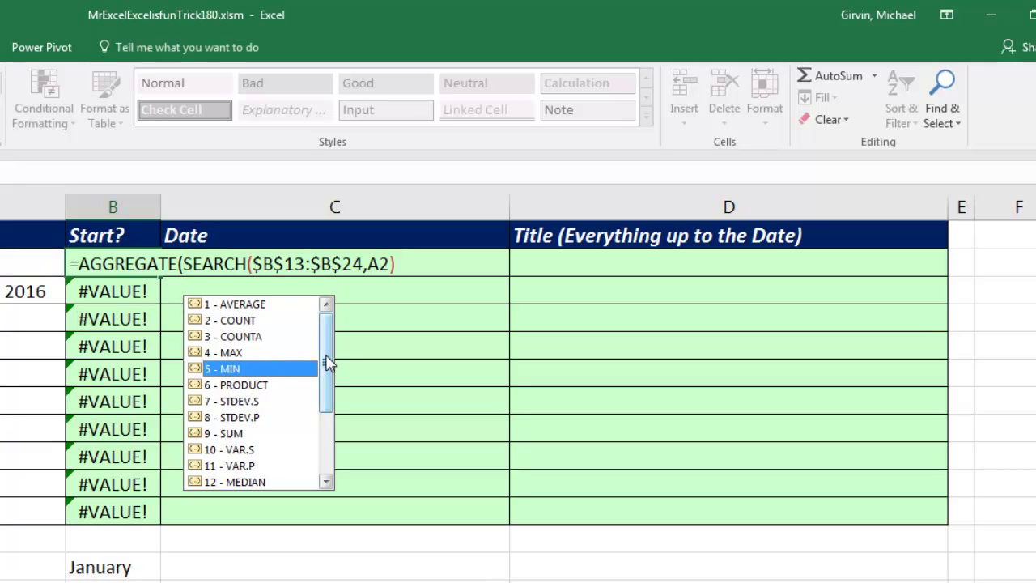
{"action": "scroll", "coordinate": [327, 364], "scroll_direction": "down", "scroll_amount": 1}
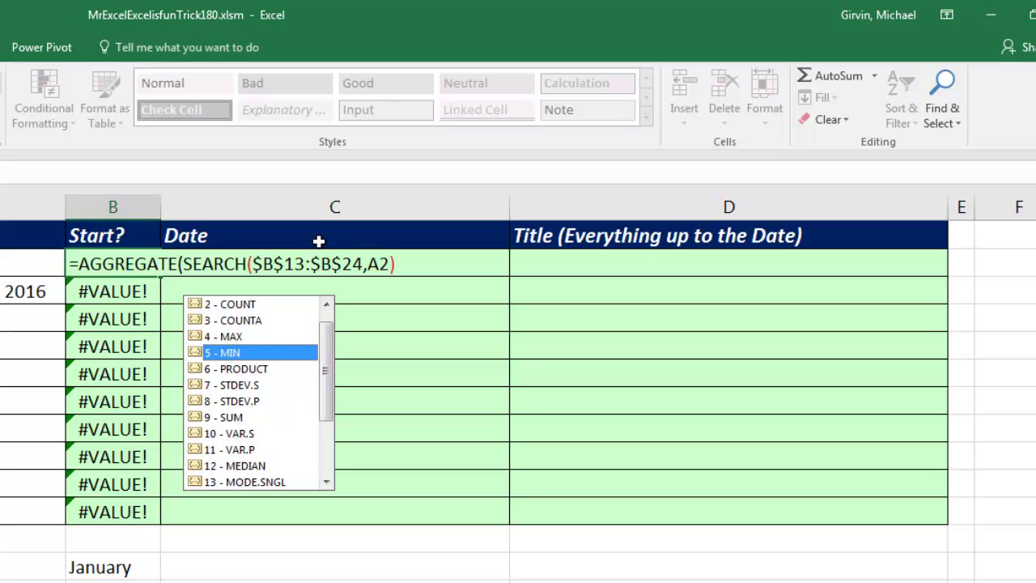
{"action": "scroll", "coordinate": [327, 364], "scroll_direction": "down", "scroll_amount": 3}
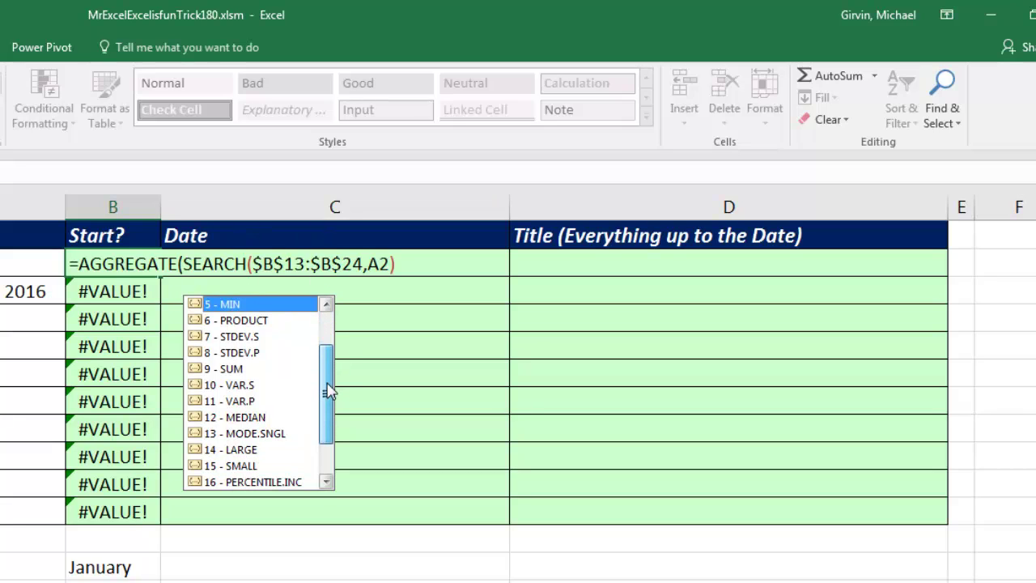
{"action": "left_click", "coordinate": [247, 433]}
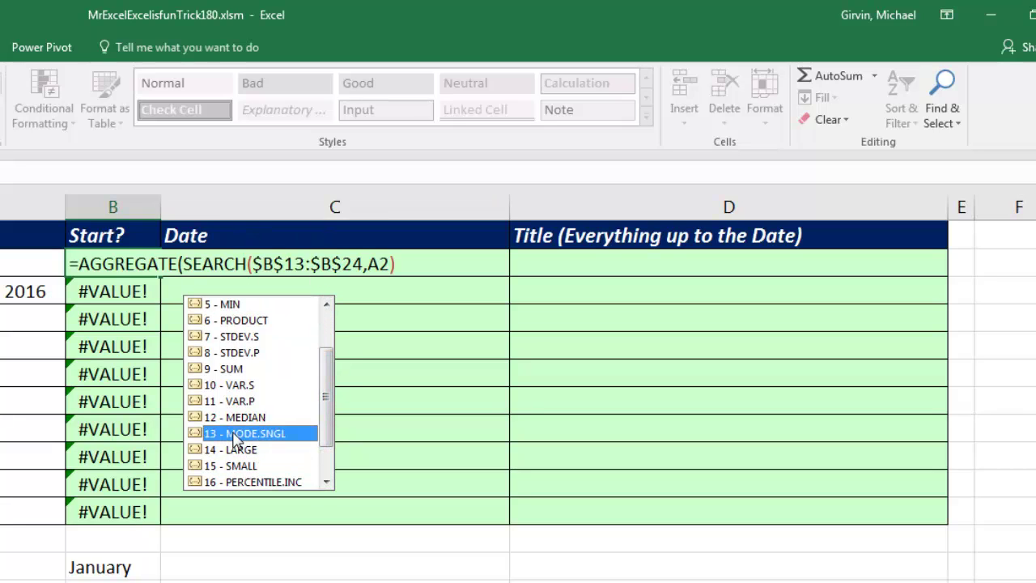
{"action": "scroll", "coordinate": [330, 421], "scroll_direction": "down", "scroll_amount": 3}
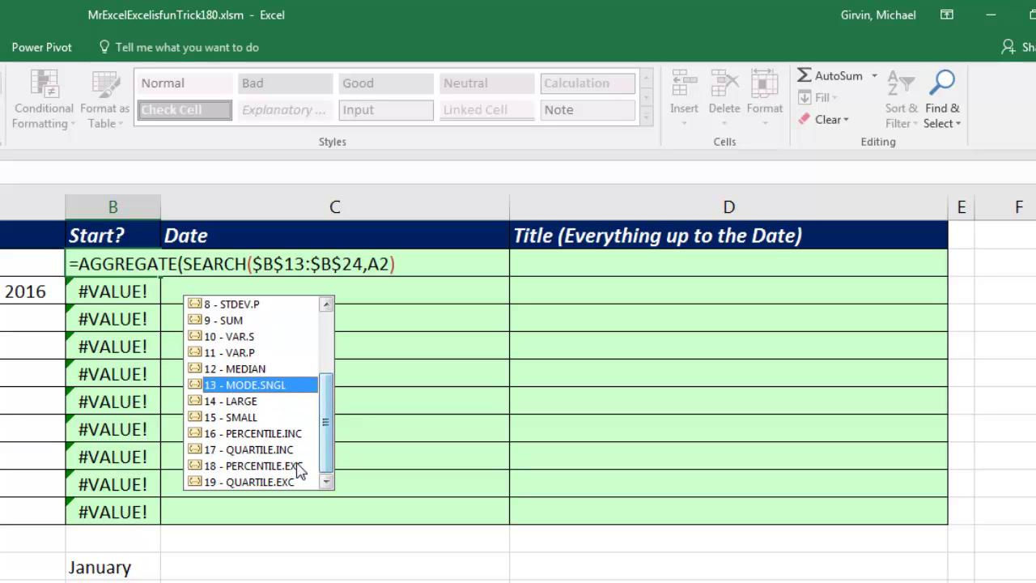
{"action": "left_click", "coordinate": [220, 420]}
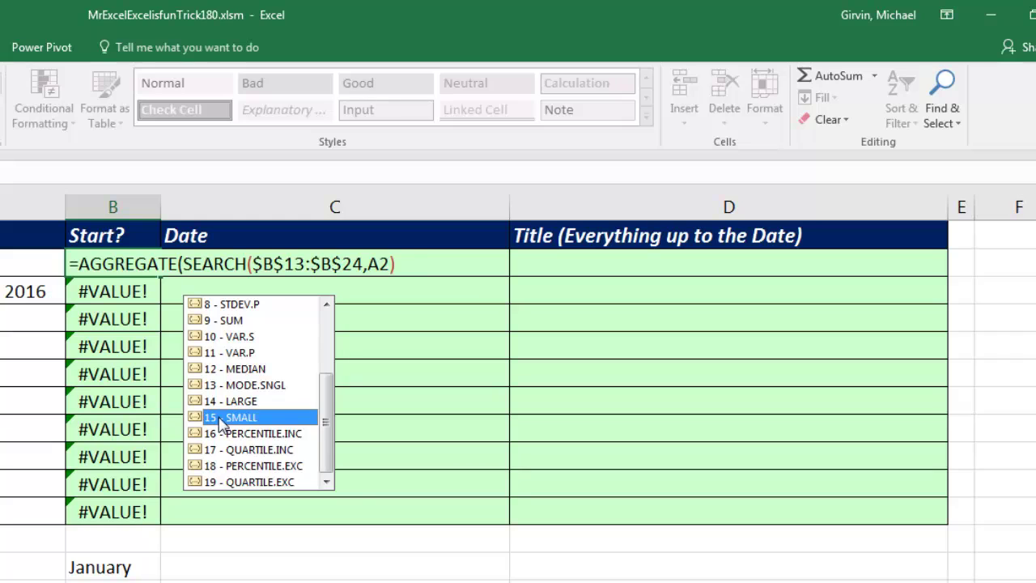
{"action": "double_click", "coordinate": [219, 419]}
Step: Complete B2 as =AGGREGATE(15,6,SEARCH($B$13:$B$24,A2),1), ignoring errors, returning 32
{"action": "type", "text": ","}
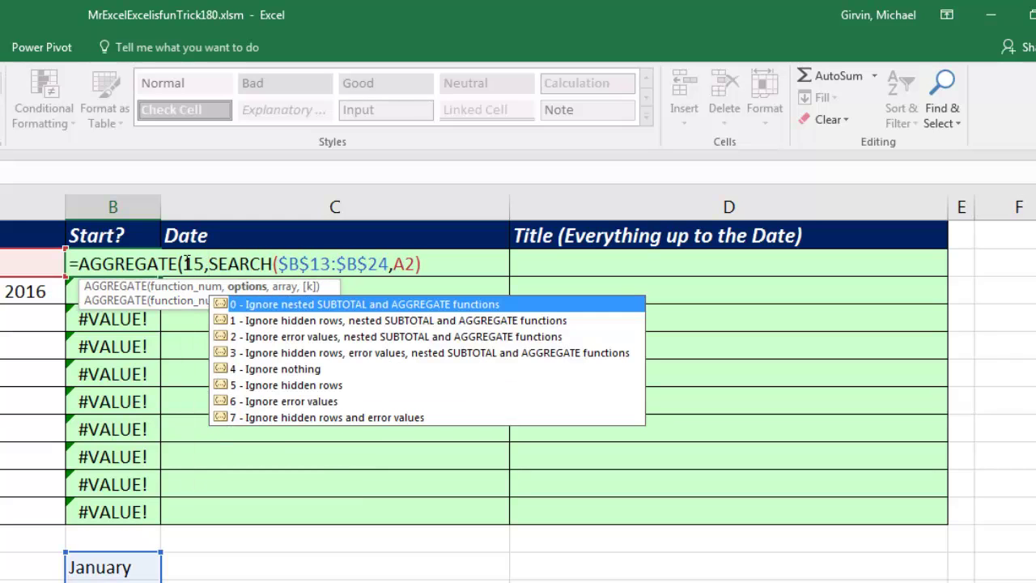
{"action": "left_click", "coordinate": [185, 264]}
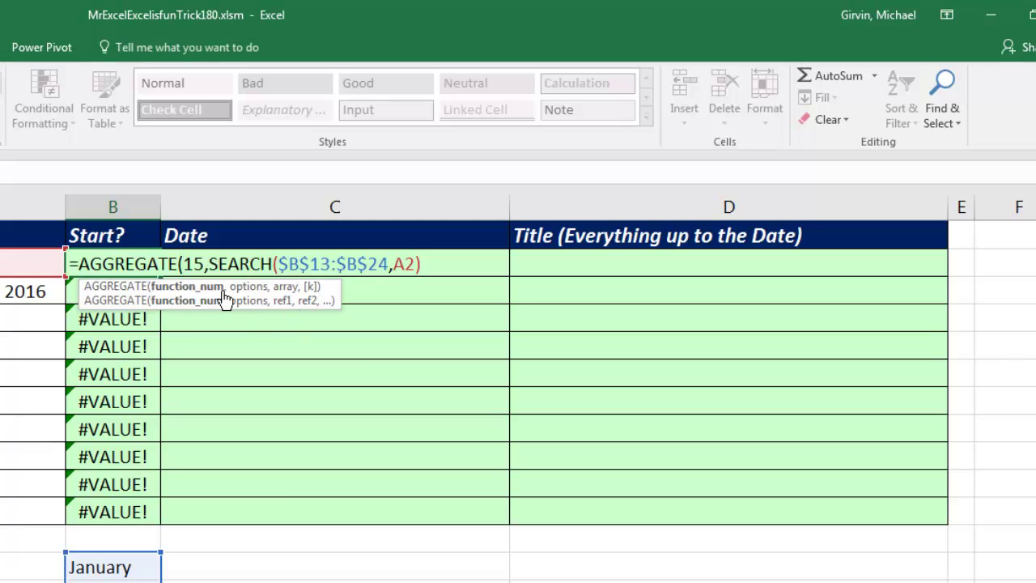
{"action": "left_click", "coordinate": [209, 265]}
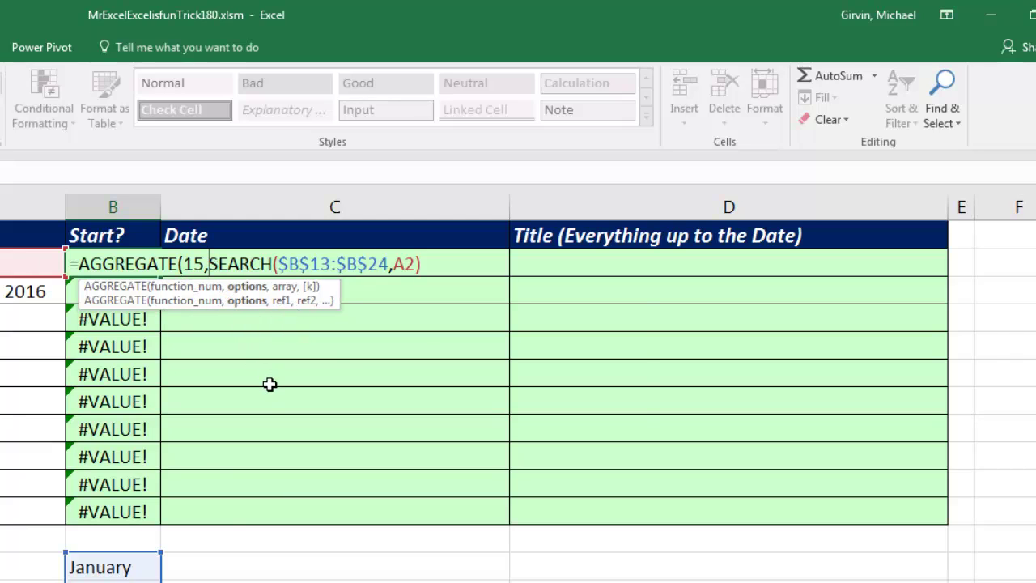
{"action": "key", "text": "BackSpace"}
{"action": "type", "text": ","}
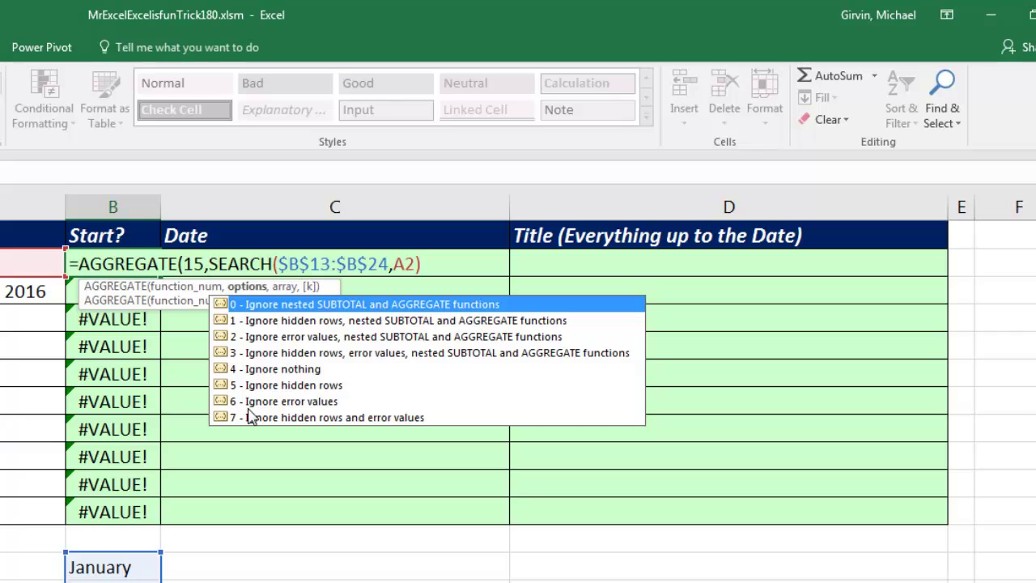
{"action": "double_click", "coordinate": [248, 403]}
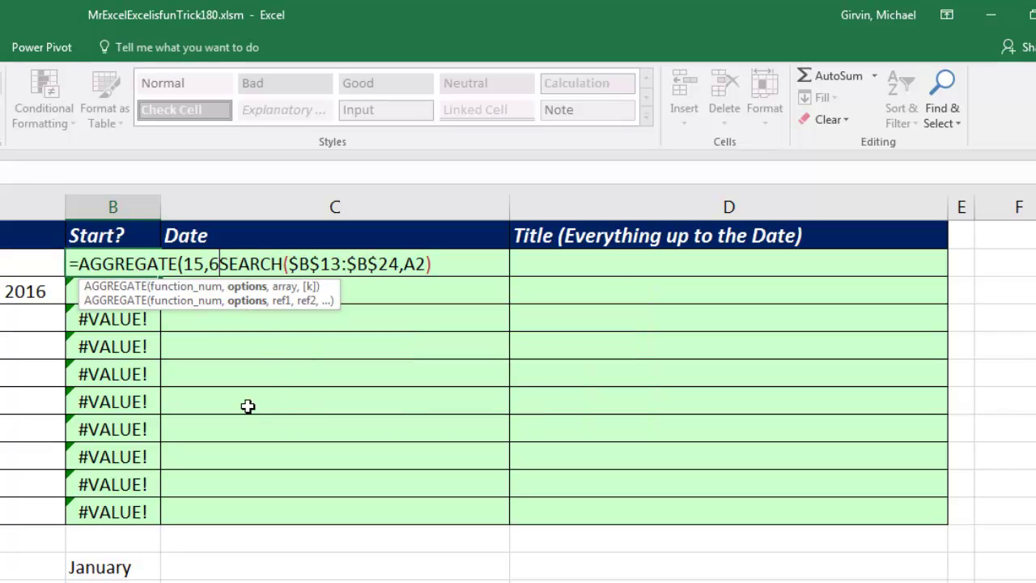
{"action": "type", "text": ","}
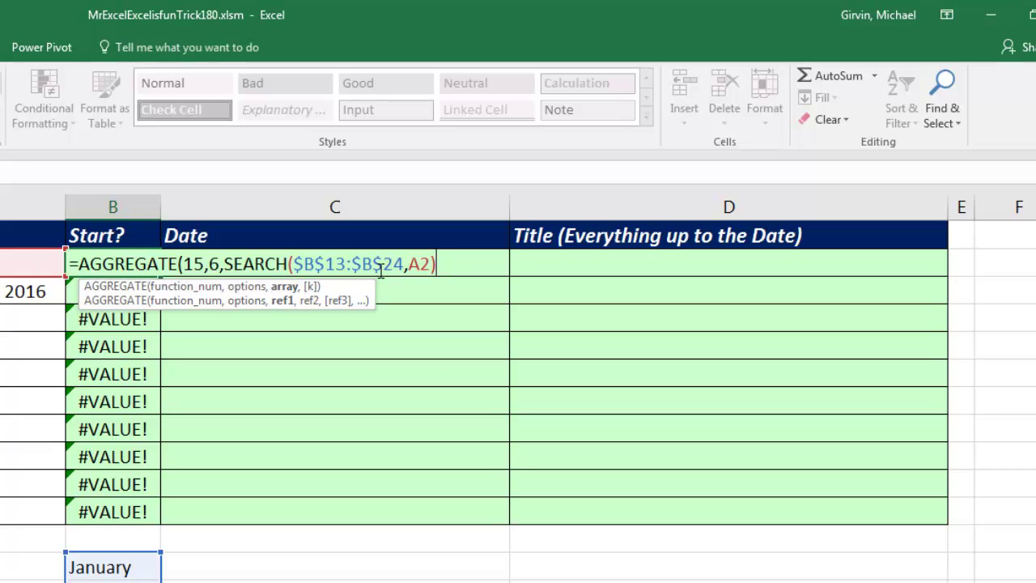
{"action": "type", "text": ",1"}
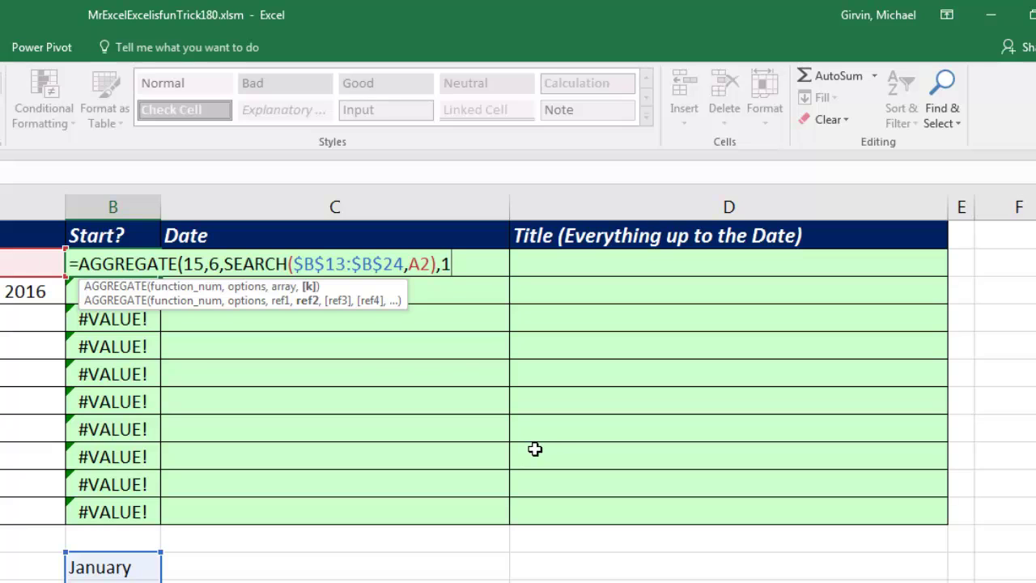
{"action": "type", "text": ")"}
{"action": "key", "text": "ctrl+Return"}
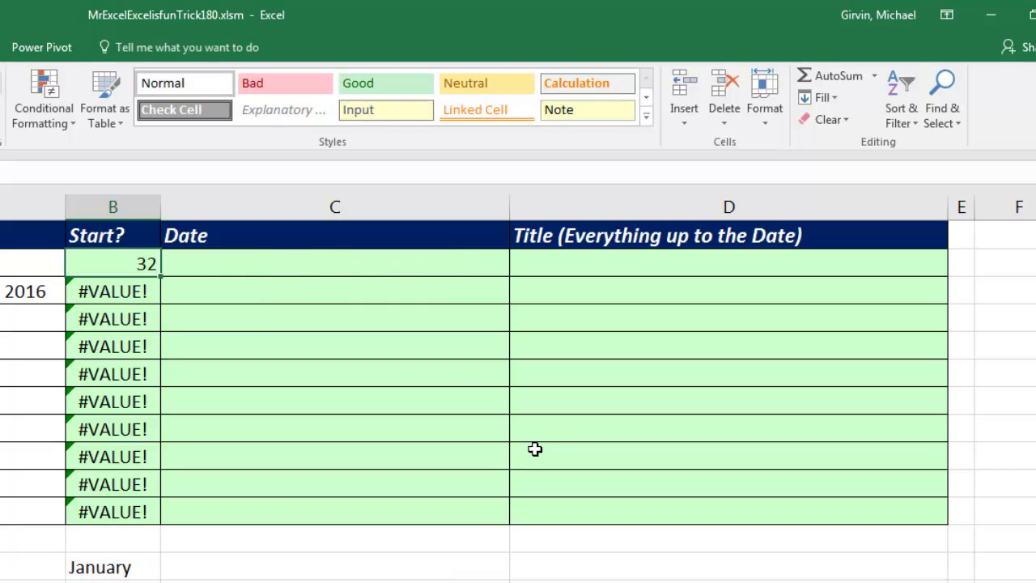
Step: Copy the Start? formula from B2 down to B11, then select C2
{"action": "double_click", "coordinate": [161, 278]}
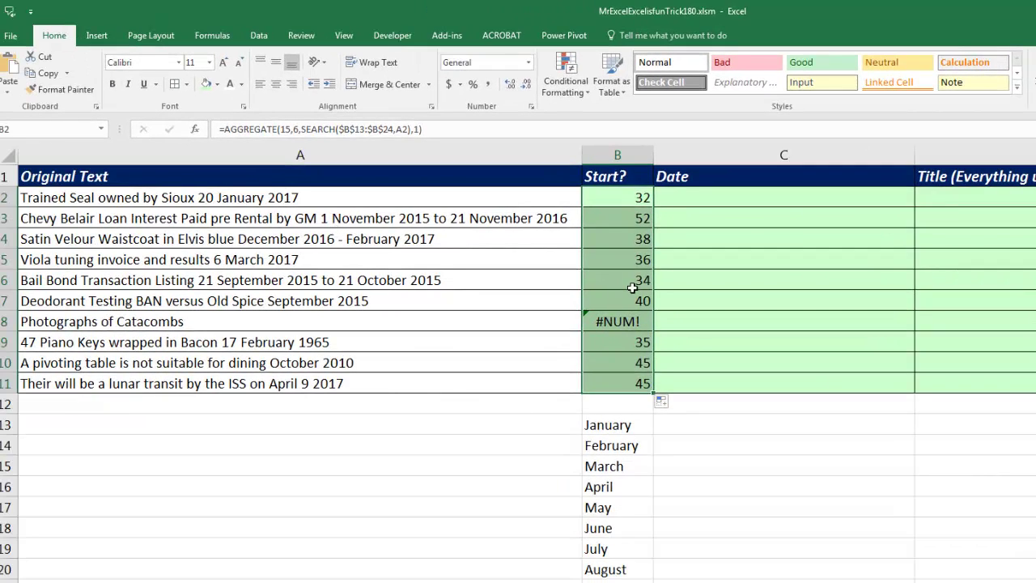
{"action": "left_click", "coordinate": [671, 195]}
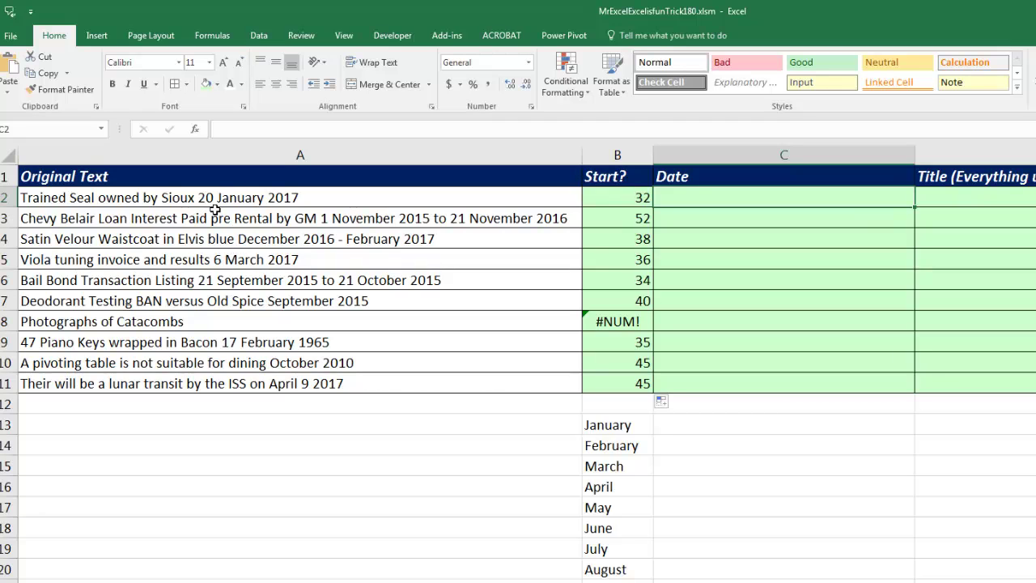
Step: Enter =MID(A2,B2-2,1) in C2 and fill it down through C11
{"action": "type", "text": "="}
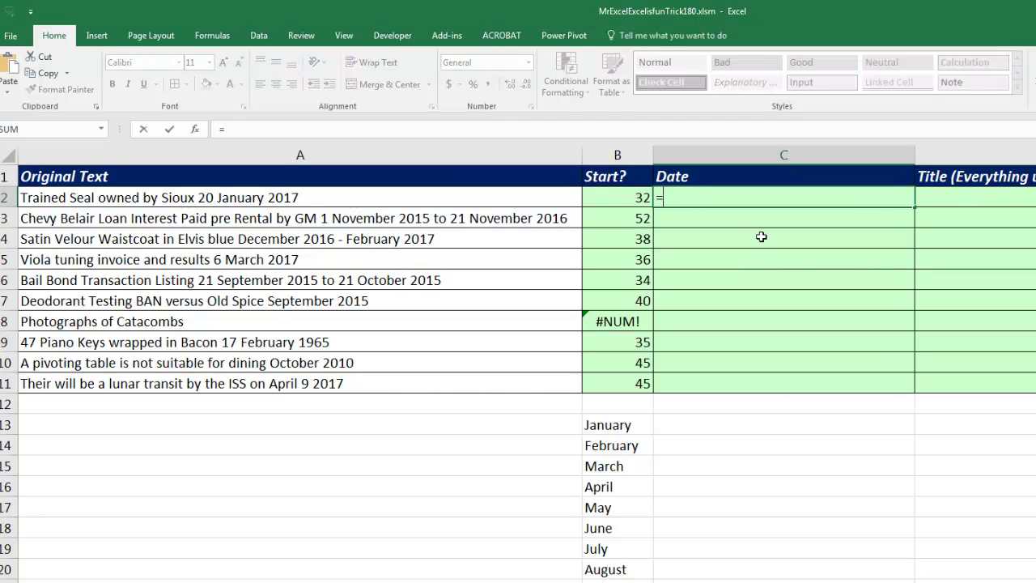
{"action": "type", "text": "mi"}
{"action": "key", "text": "Tab"}
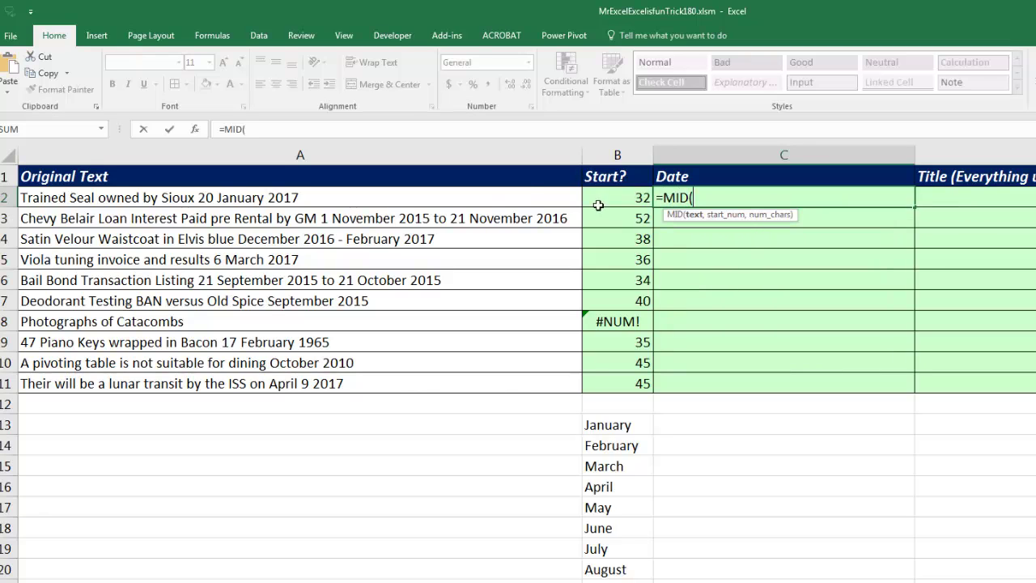
{"action": "left_click", "coordinate": [484, 195]}
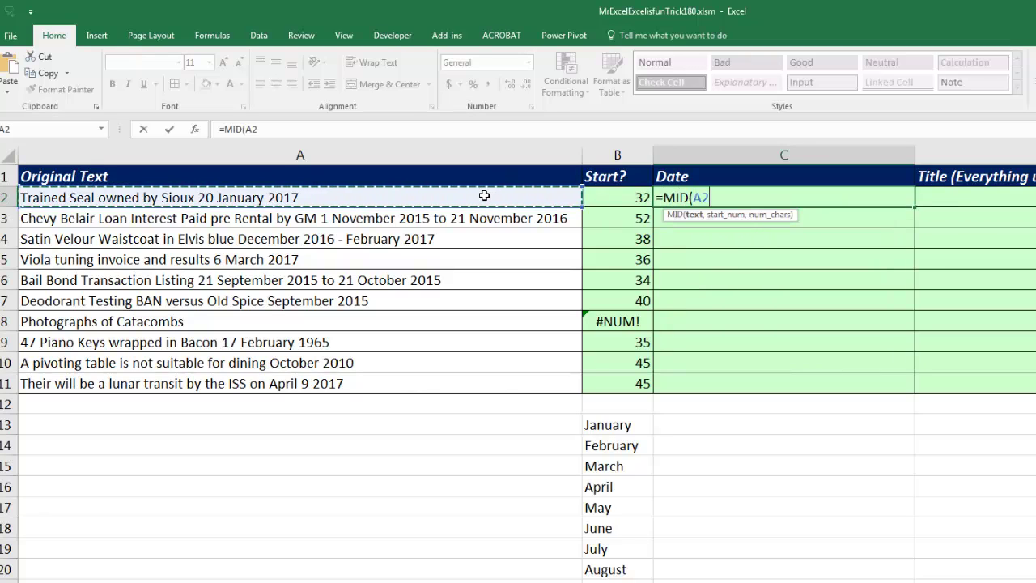
{"action": "type", "text": ","}
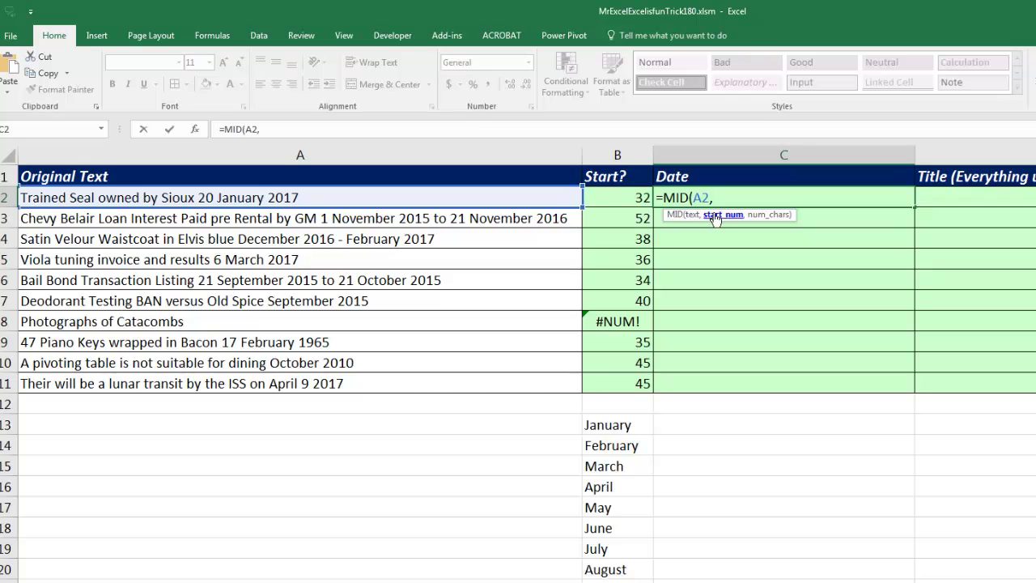
{"action": "left_click", "coordinate": [625, 200]}
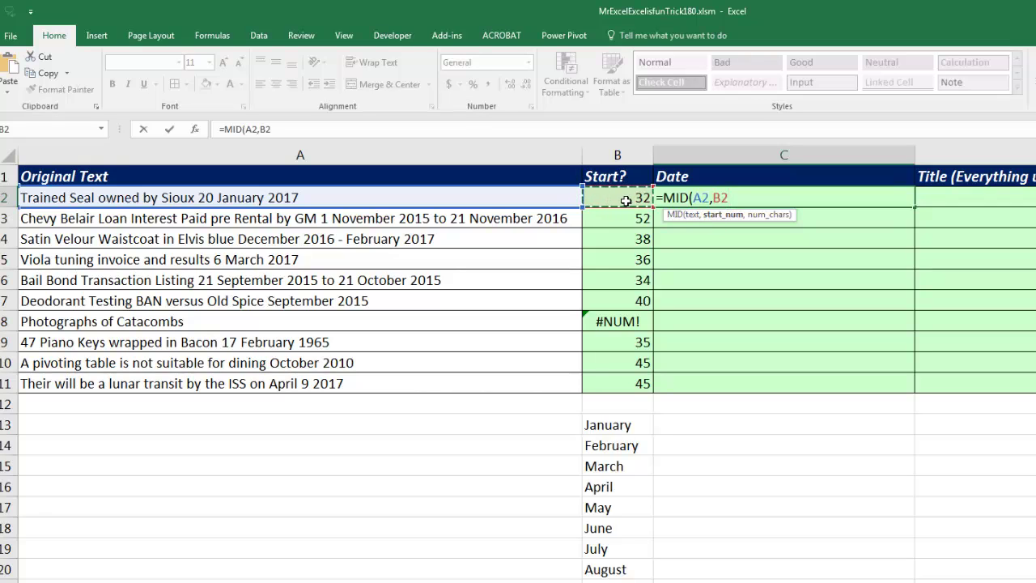
{"action": "type", "text": "-2,1"}
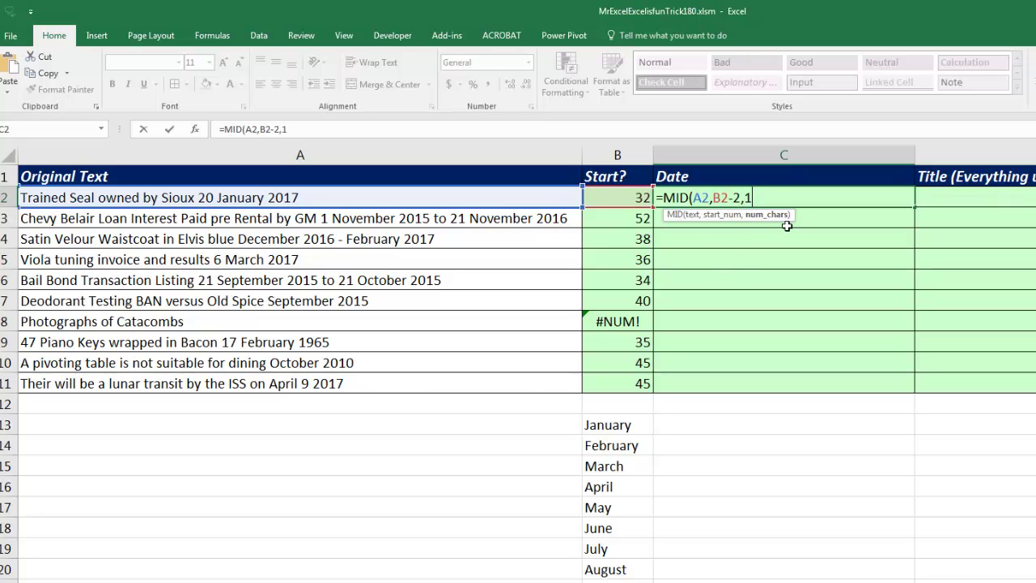
{"action": "type", "text": ")"}
{"action": "key", "text": "ctrl+Return"}
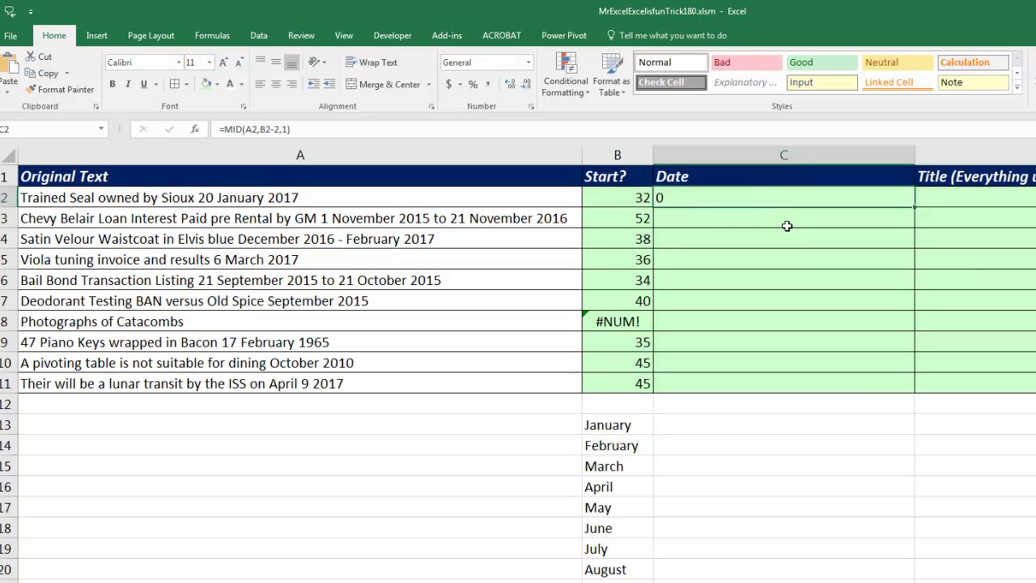
{"action": "double_click", "coordinate": [914, 208]}
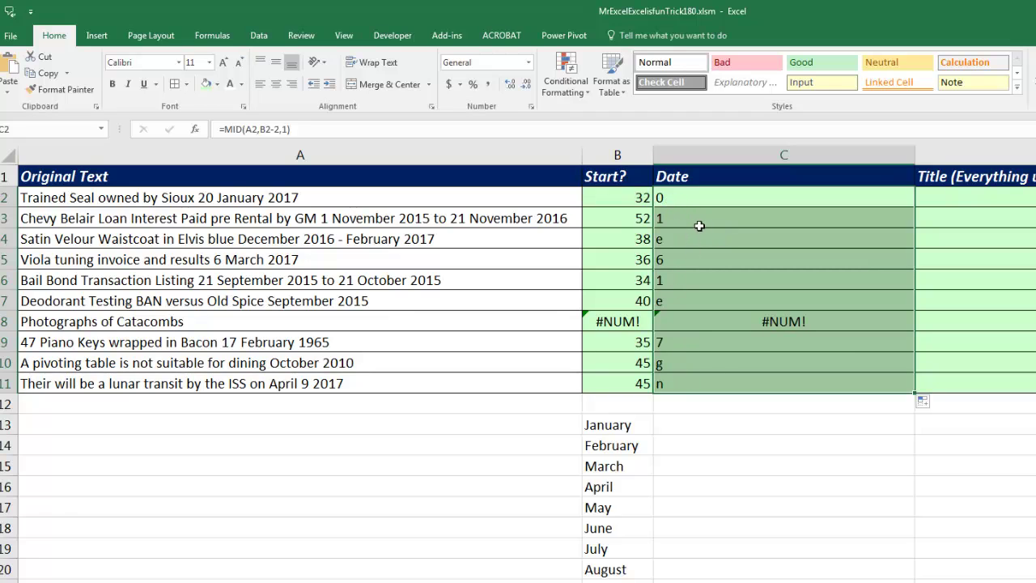
Step: Append +0 to the Date formula so C2:C11 hold =MID(A2,B2-2,1)+0
{"action": "key", "text": "F2"}
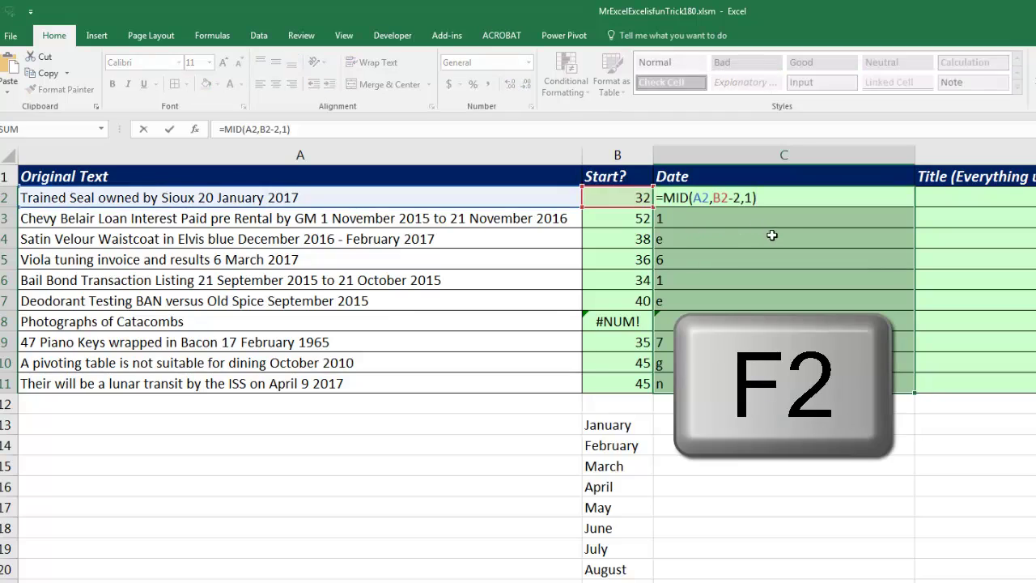
{"action": "type", "text": "+0"}
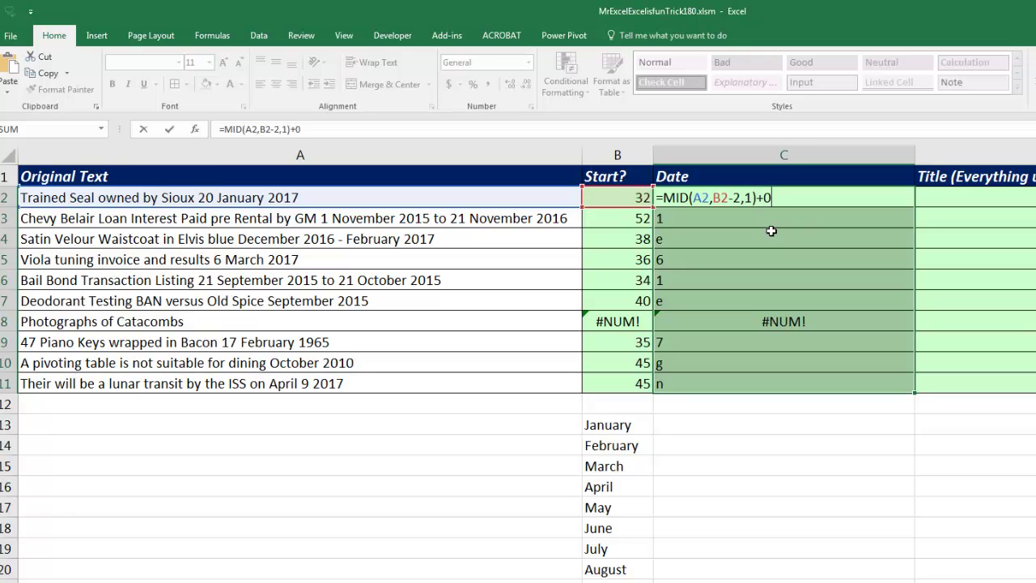
{"action": "key", "text": "ctrl+Return"}
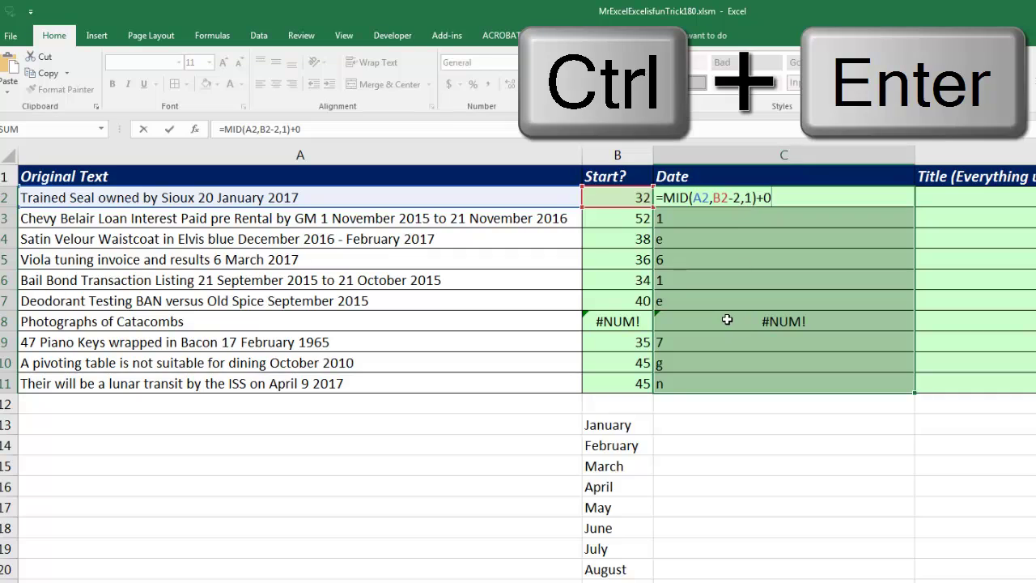
{"action": "key", "text": "ctrl+Return"}
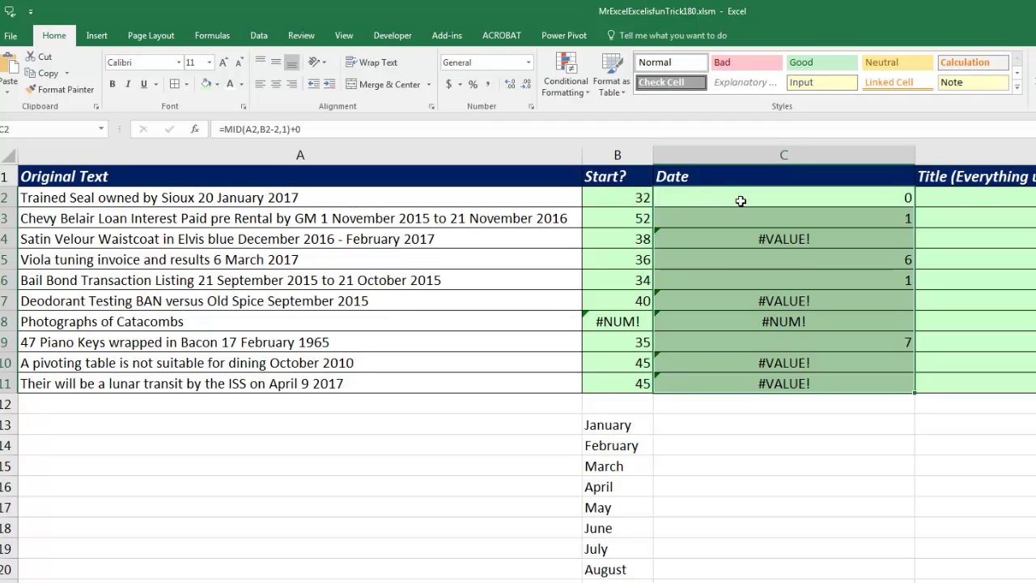
{"action": "key", "text": "F2"}
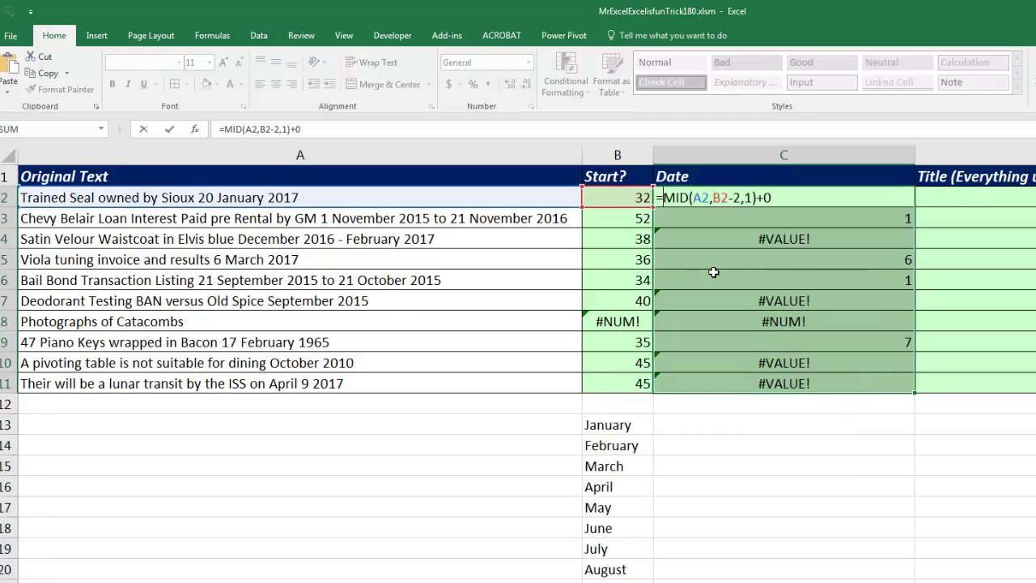
Step: Wrap the Date formula in ISNUMBER across C2:C11 to test for a digit
{"action": "key", "text": "Home"}
{"action": "key", "text": "Right"}
{"action": "type", "text": "ISNUMBER("}
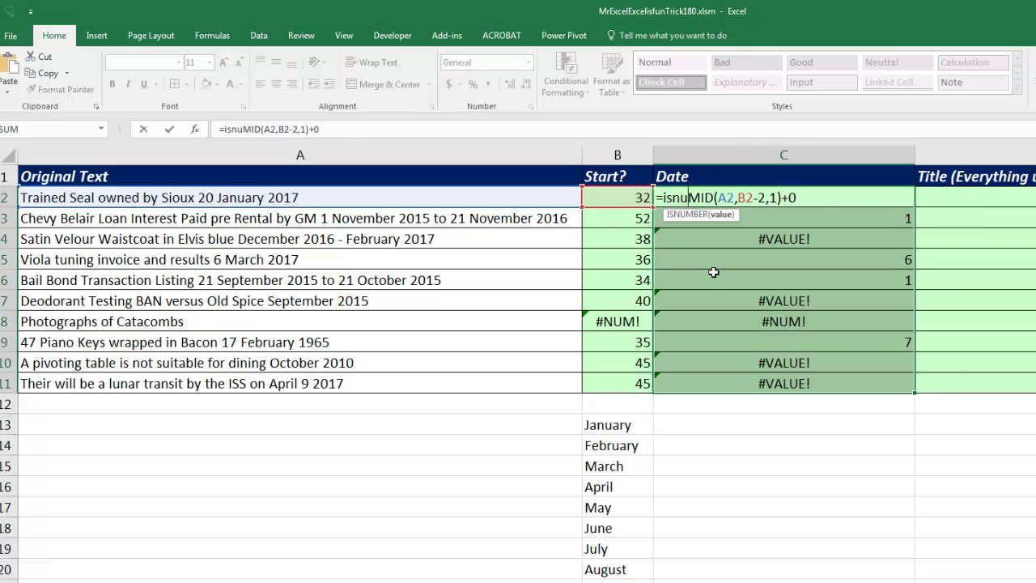
{"action": "key", "text": "ctrl+Return"}
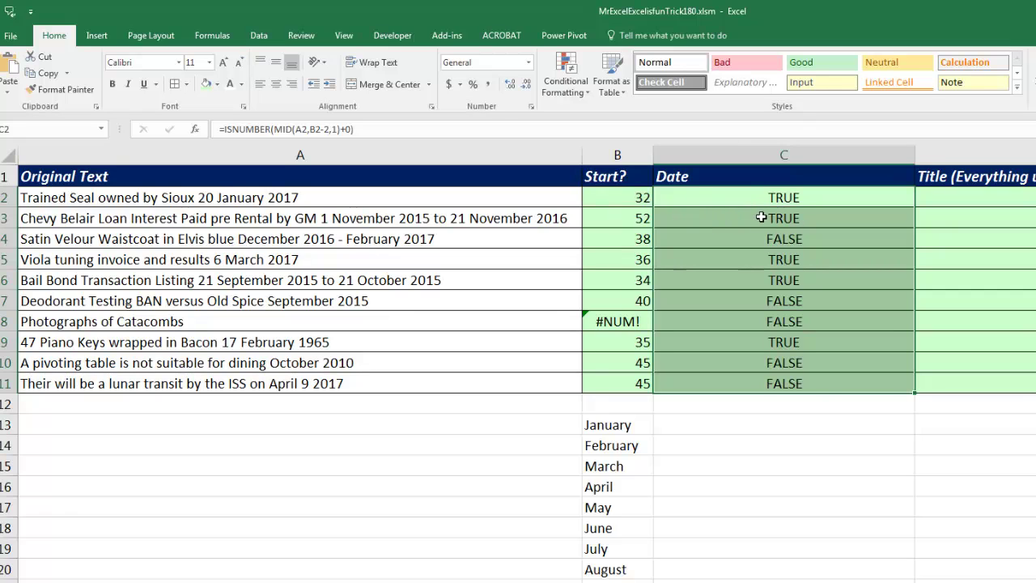
Step: Wrap the digit test in IF(...,3,0) so C2:C11 return 3 or 0
{"action": "key", "text": "F2"}
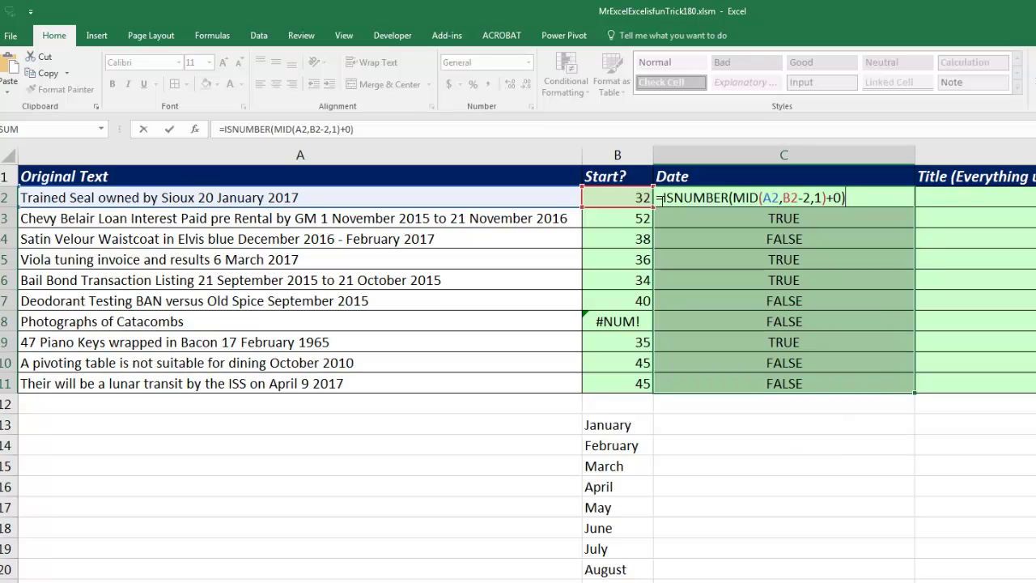
{"action": "key", "text": "Home"}
{"action": "key", "text": "Right"}
{"action": "type", "text": "IF("}
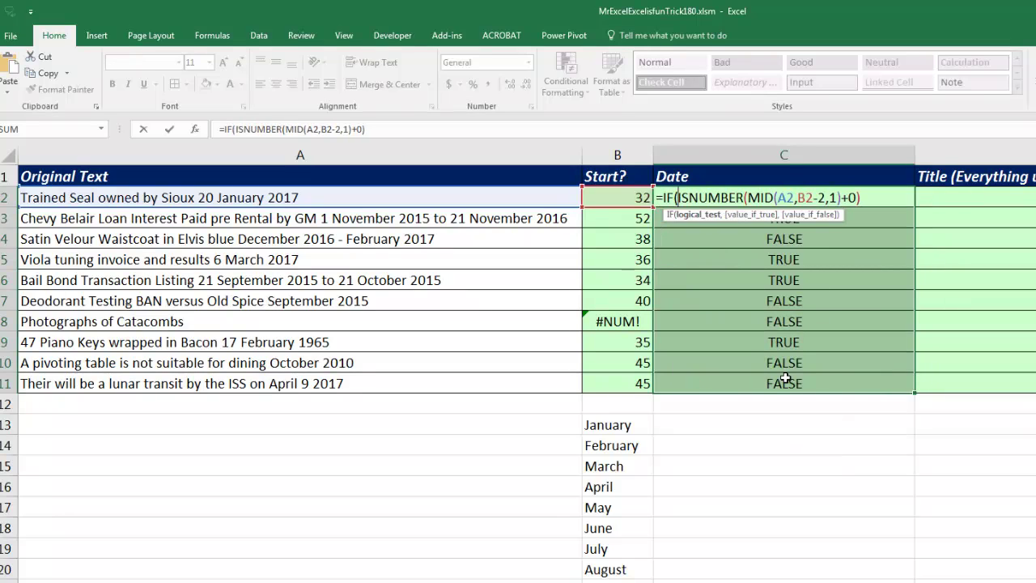
{"action": "key", "text": "End"}
{"action": "type", "text": ","}
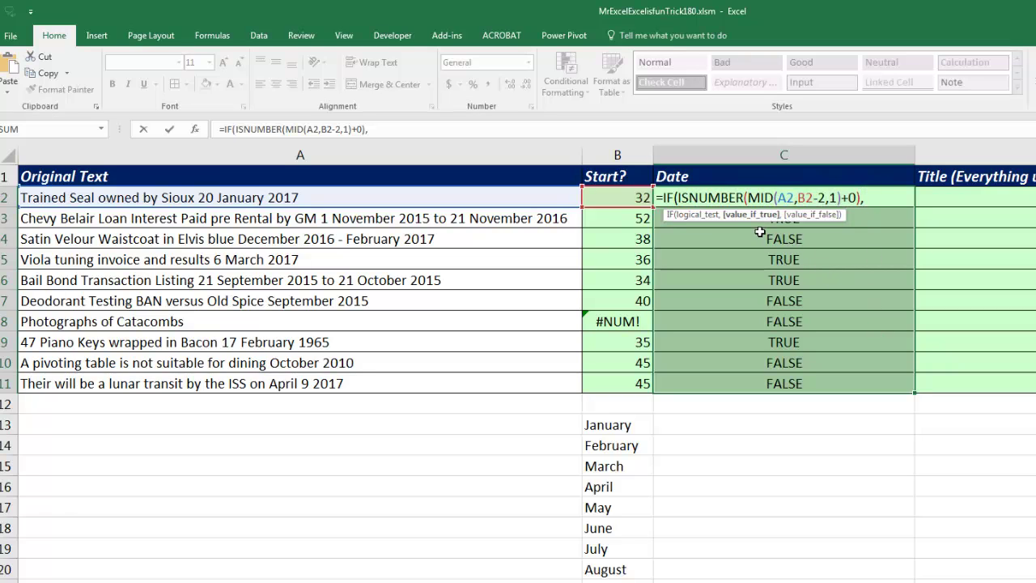
{"action": "type", "text": "3,0"}
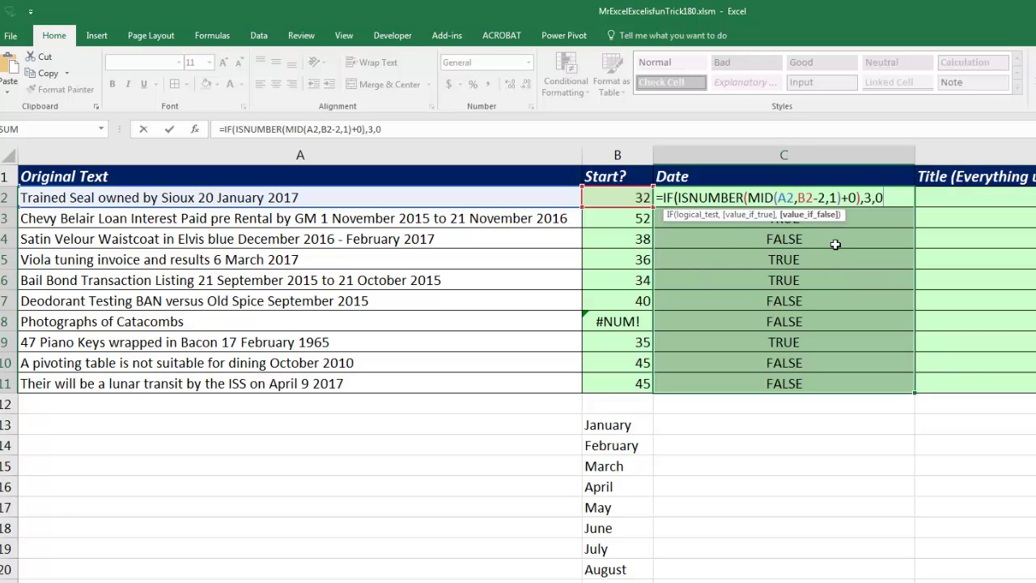
{"action": "type", "text": ")"}
{"action": "key", "text": "ctrl+Return"}
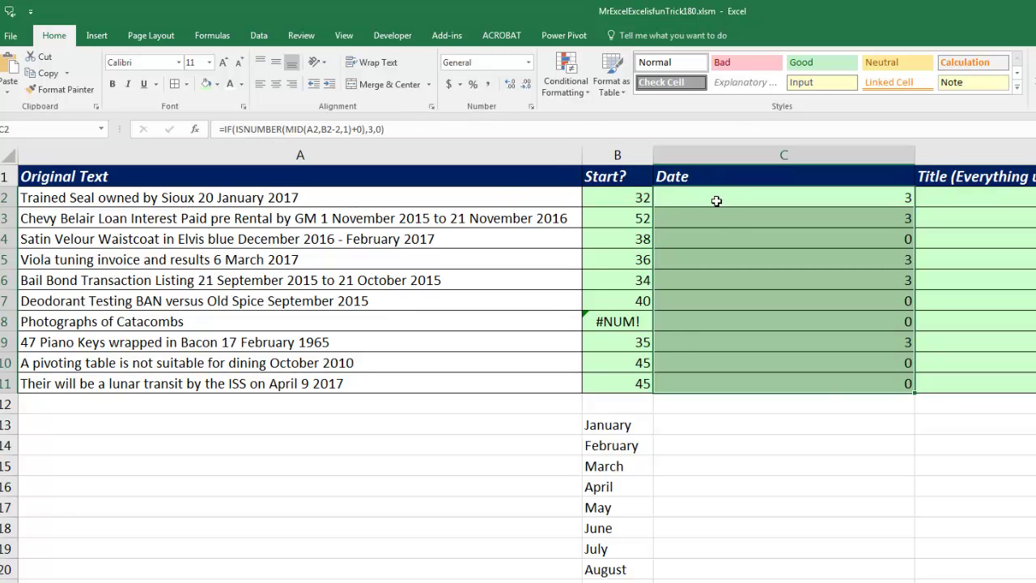
Step: Change the Date formula to =MID(A2,B2-IF(...),100) in C2:C11 to extract full dates
{"action": "key", "text": "F2"}
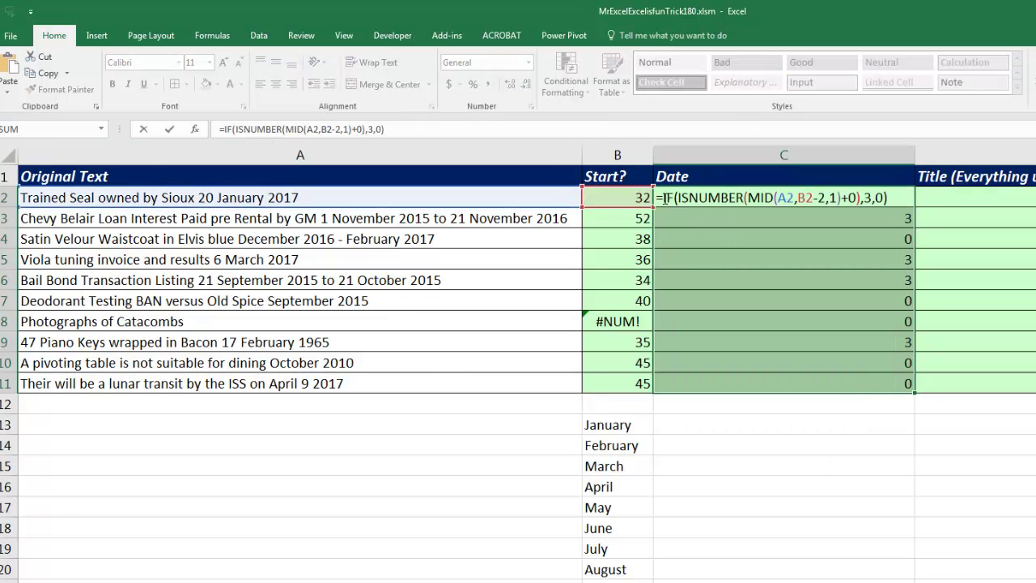
{"action": "type", "text": "MID("}
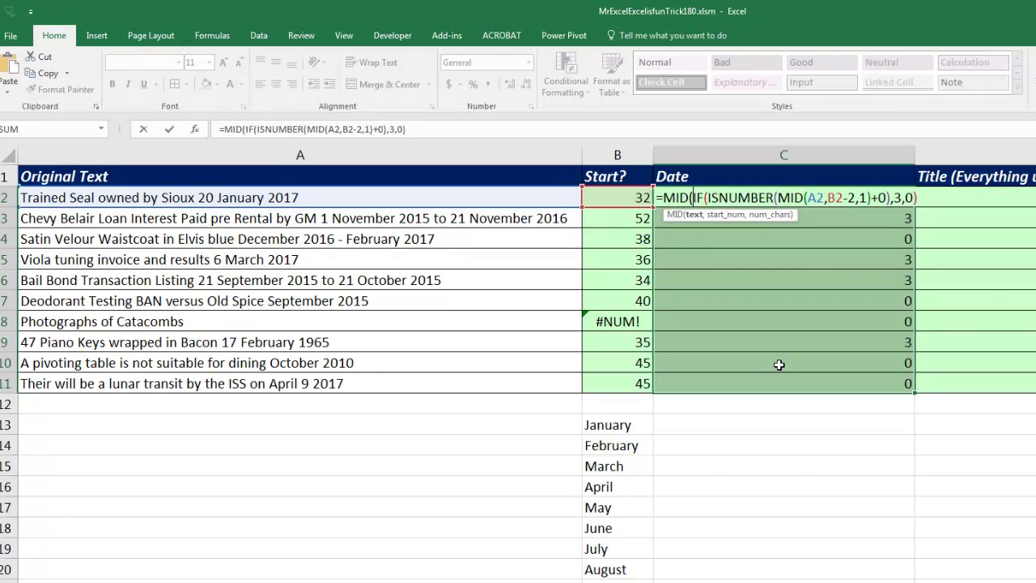
{"action": "left_click", "coordinate": [496, 194]}
{"action": "type", "text": ","}
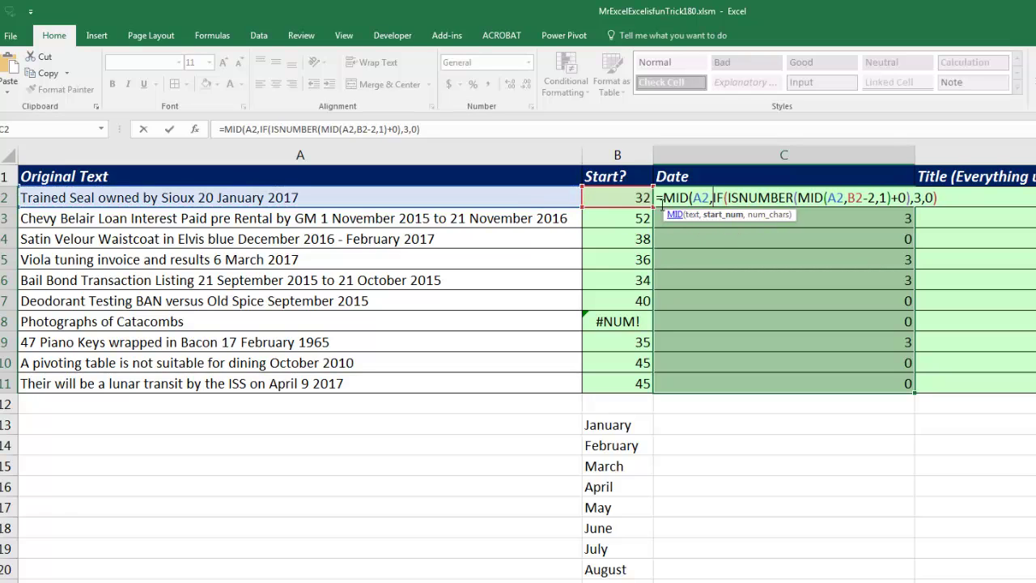
{"action": "left_click", "coordinate": [627, 194]}
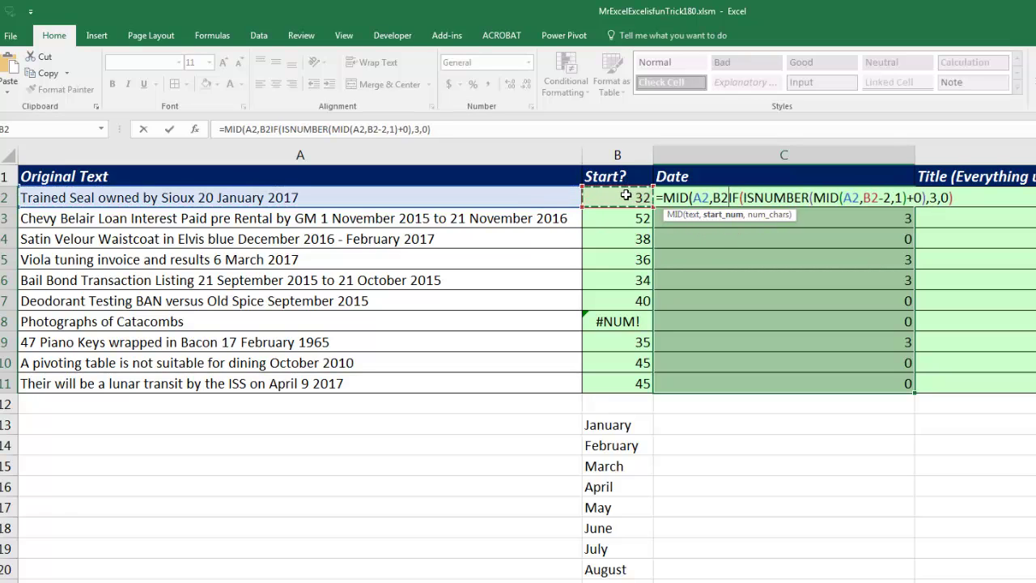
{"action": "type", "text": "-2"}
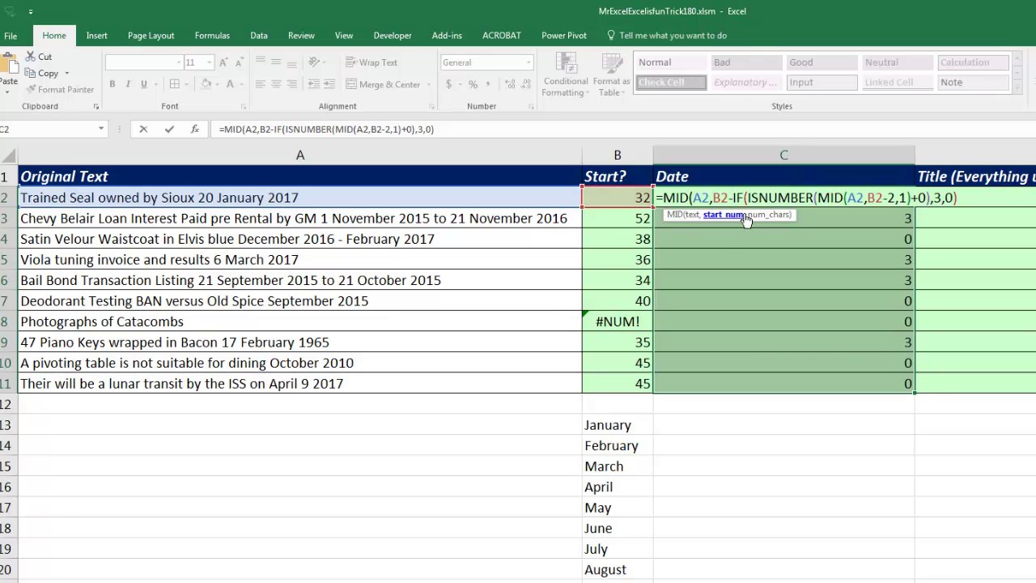
{"action": "type", "text": ",100"}
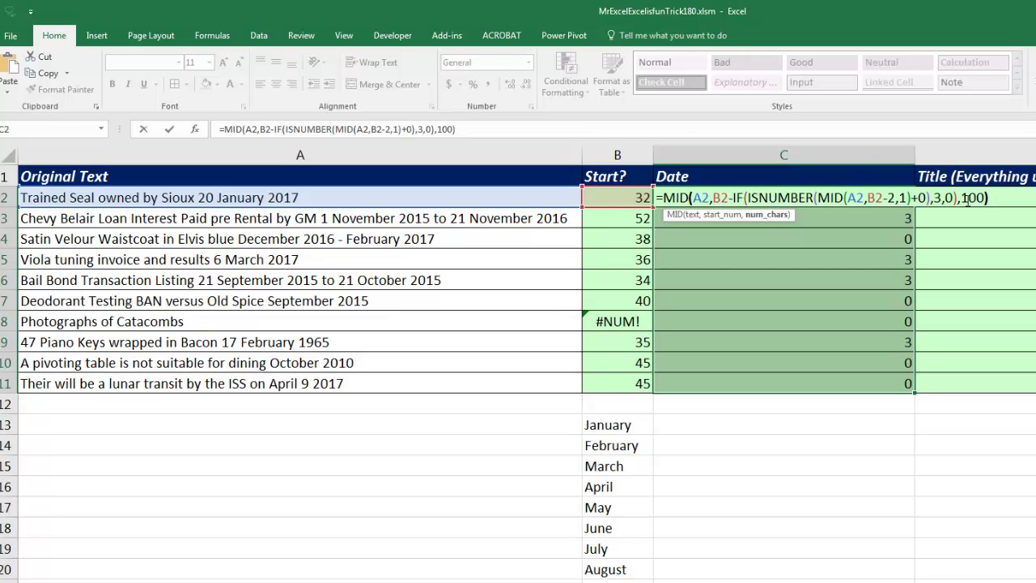
{"action": "key", "text": "ctrl+Return"}
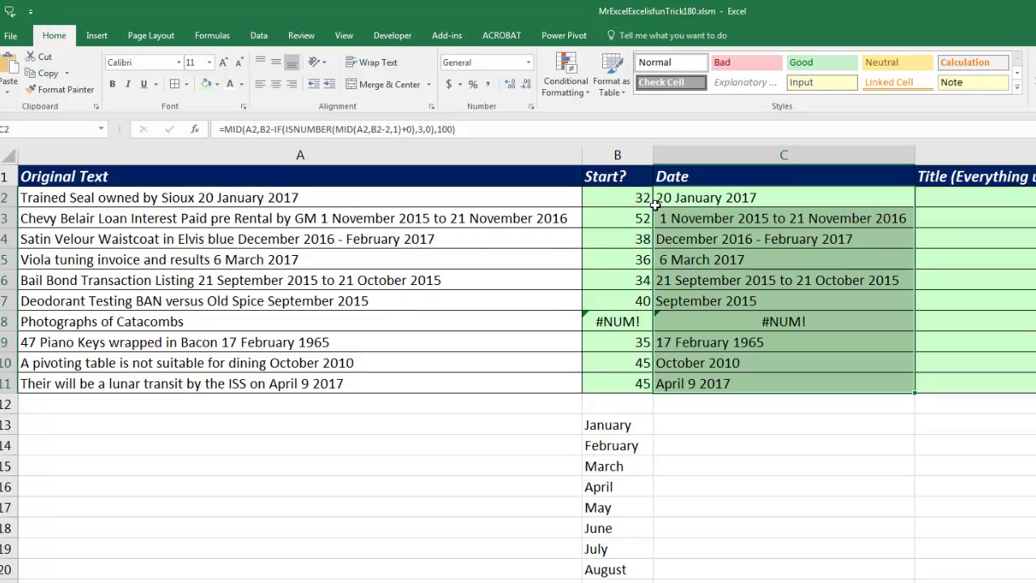
Step: Wrap the C2:C11 Date formula in TRIM to remove the leading space
{"action": "key", "text": "F2"}
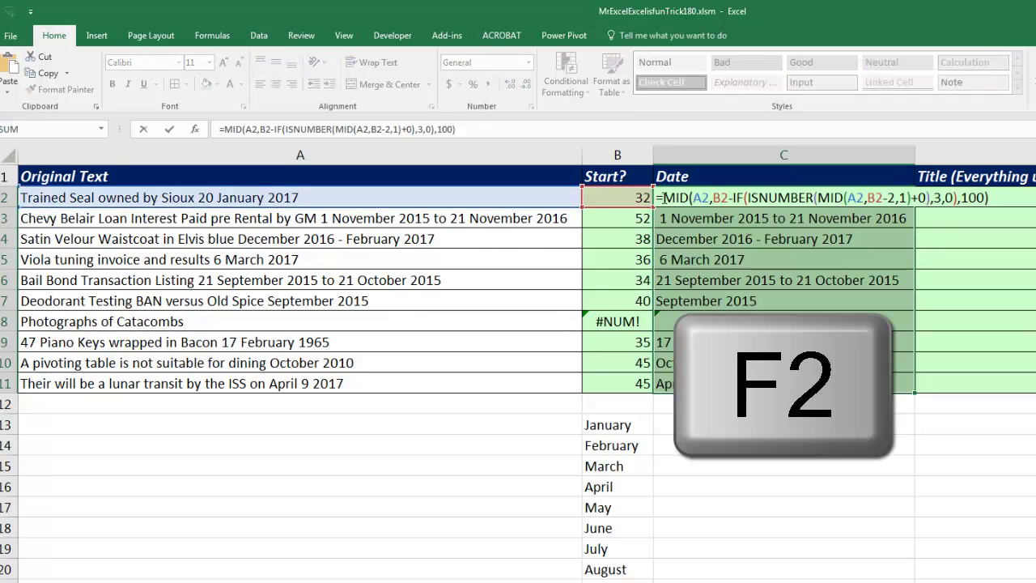
{"action": "left_click", "coordinate": [663, 198]}
{"action": "type", "text": "trim"}
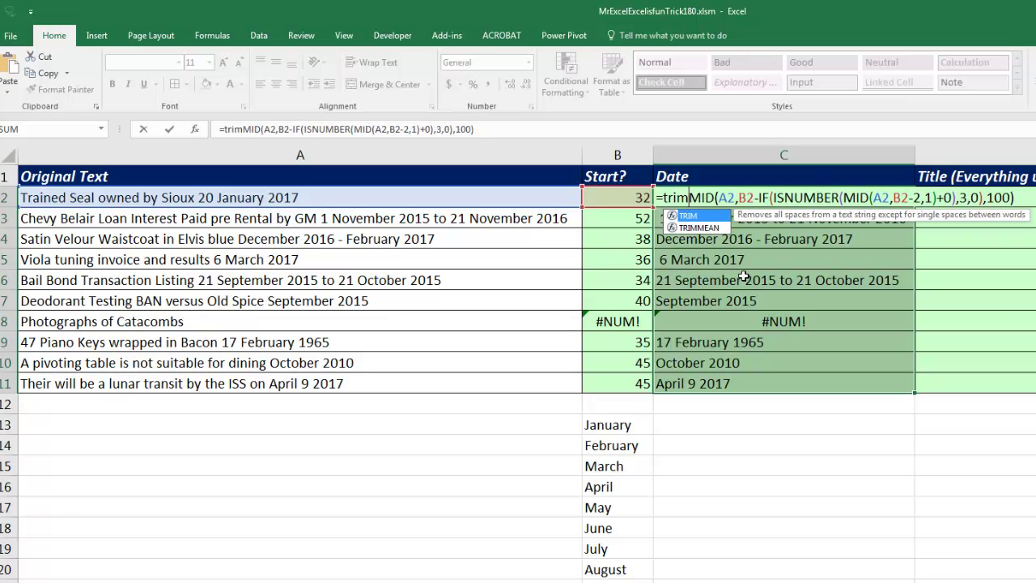
{"action": "key", "text": "Tab"}
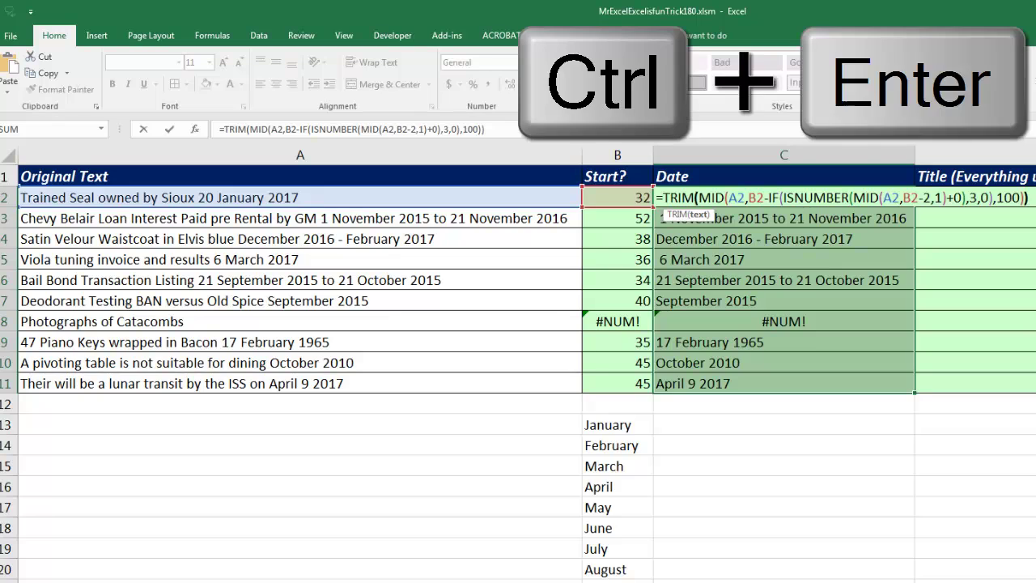
{"action": "type", "text": ")"}
{"action": "key", "text": "ctrl+Return"}
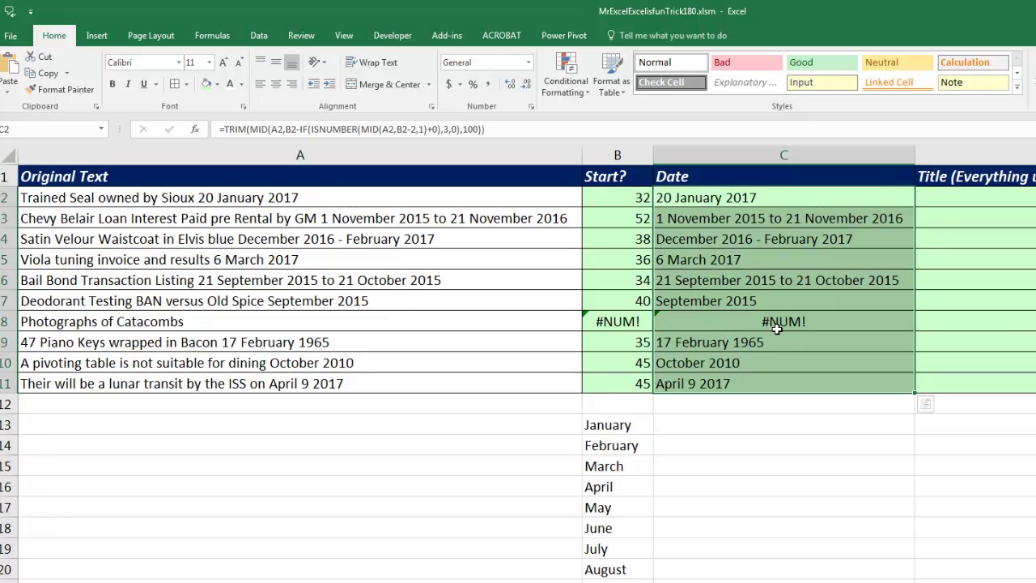
{"action": "left_click", "coordinate": [702, 199]}
{"action": "key", "text": "F2"}
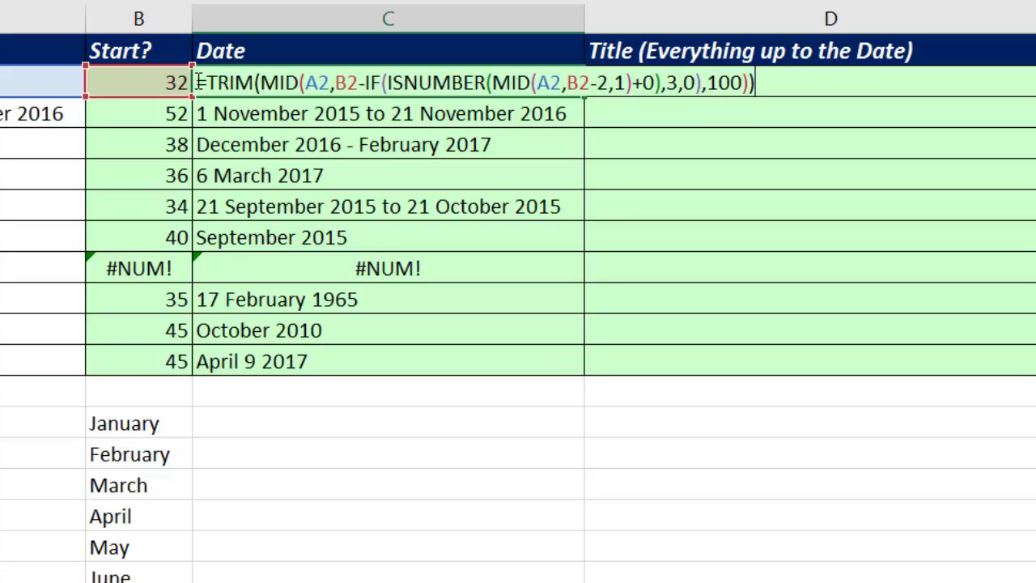
Step: Wrap the Date formula in IF(ISNUMBER(B2),…,"") and fill it to C11 so Catacombs shows blank
{"action": "left_click", "coordinate": [209, 83]}
{"action": "type", "text": "IF("}
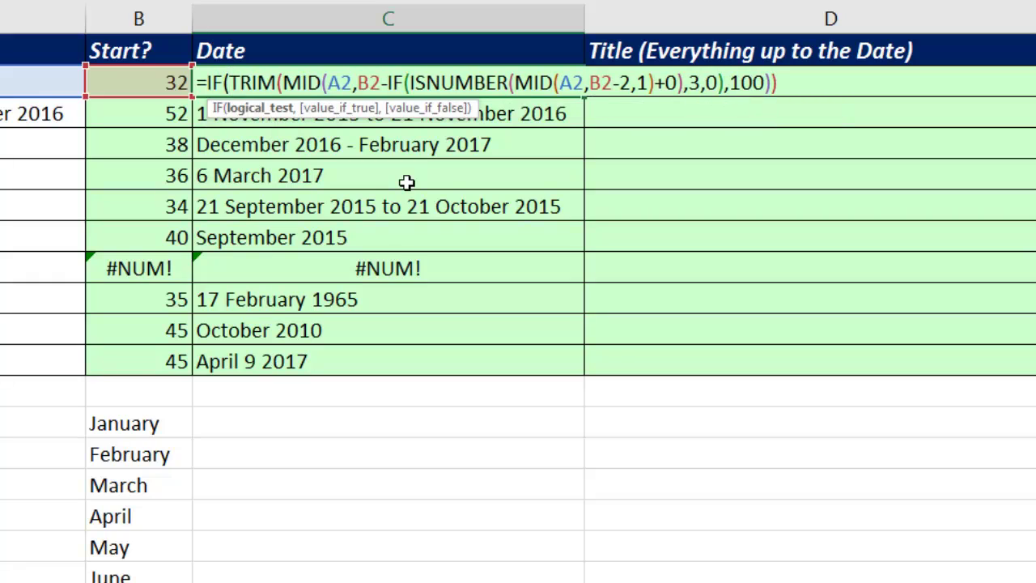
{"action": "type", "text": "isnu"}
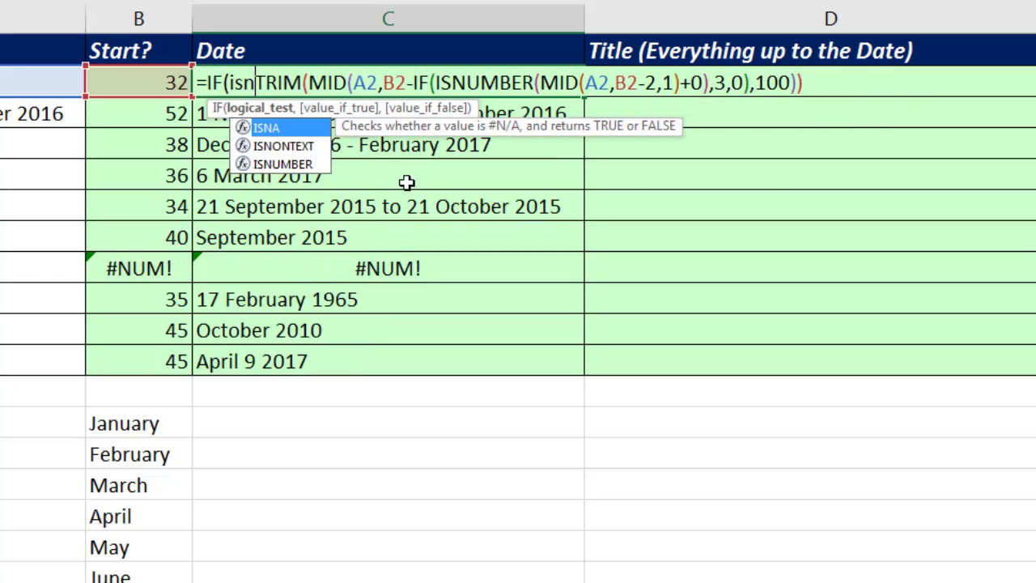
{"action": "key", "text": "Tab"}
{"action": "left_click", "coordinate": [120, 78]}
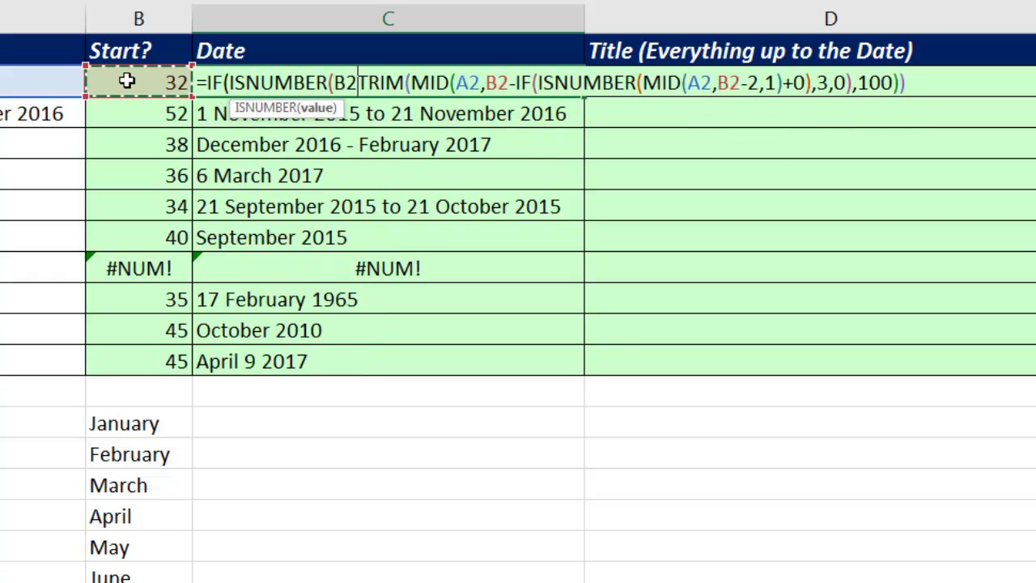
{"action": "type", "text": "),"}
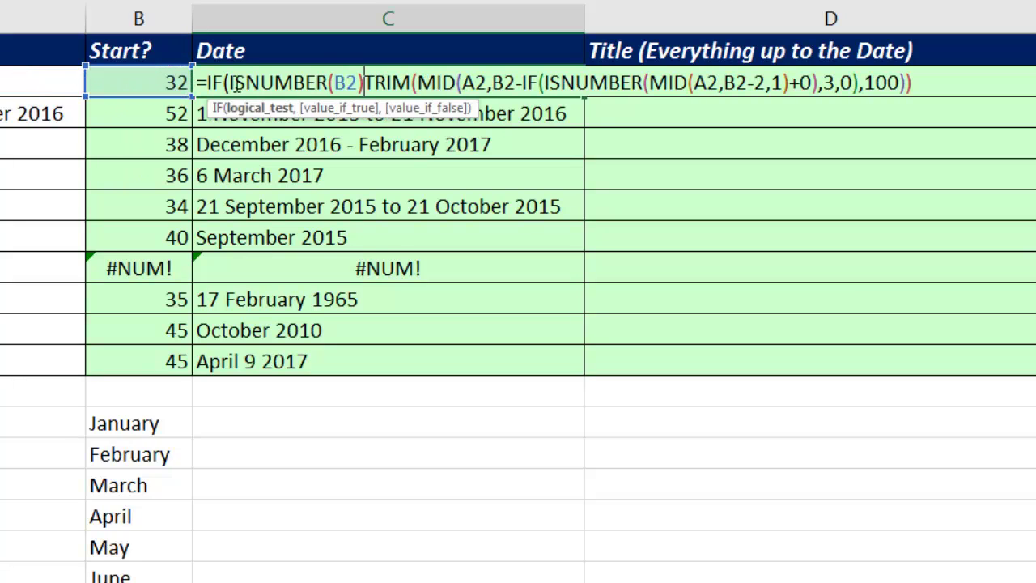
{"action": "left_click", "coordinate": [291, 84]}
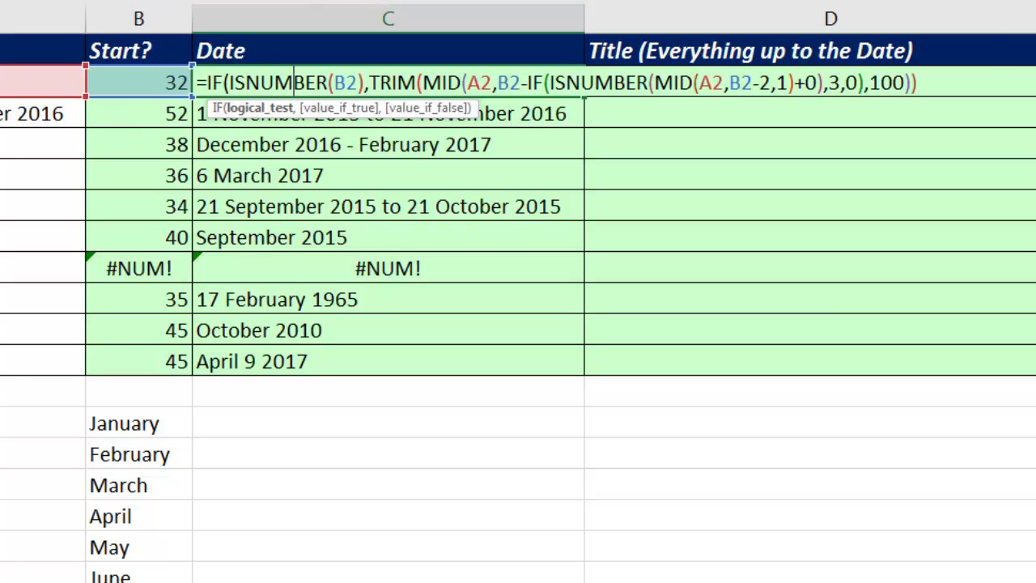
{"action": "left_click", "coordinate": [373, 84]}
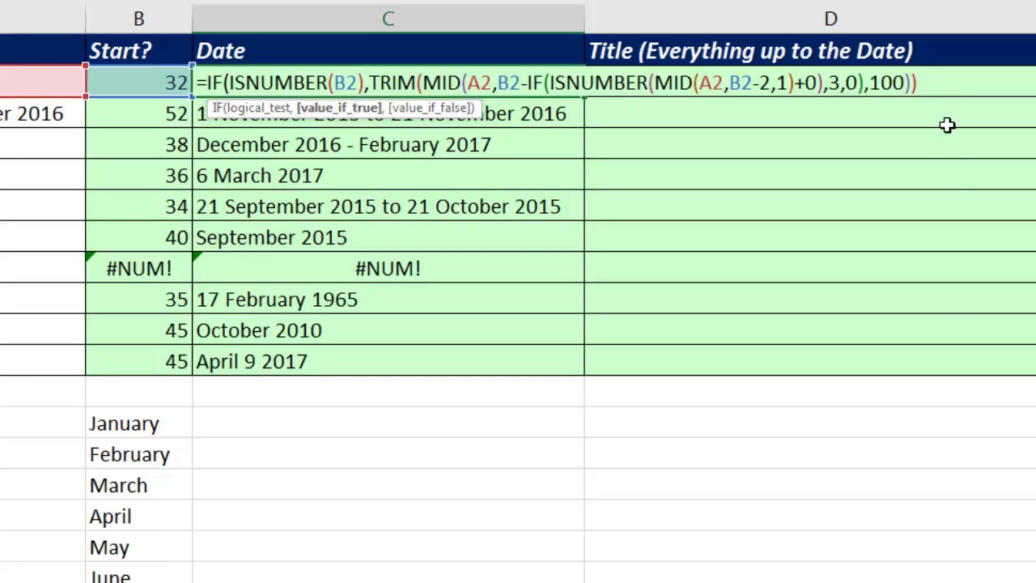
{"action": "type", "text": ",\"\""}
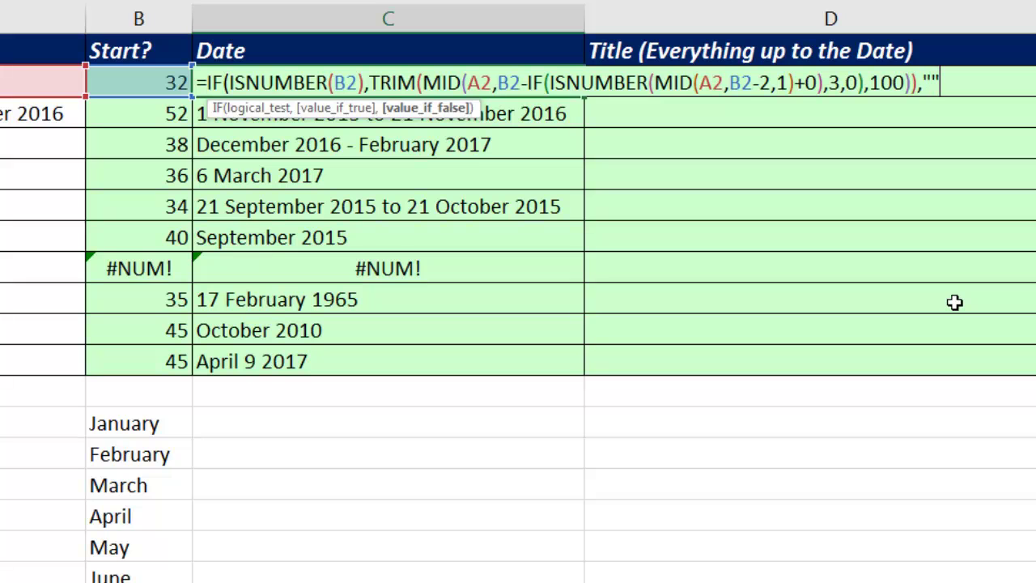
{"action": "type", "text": ")"}
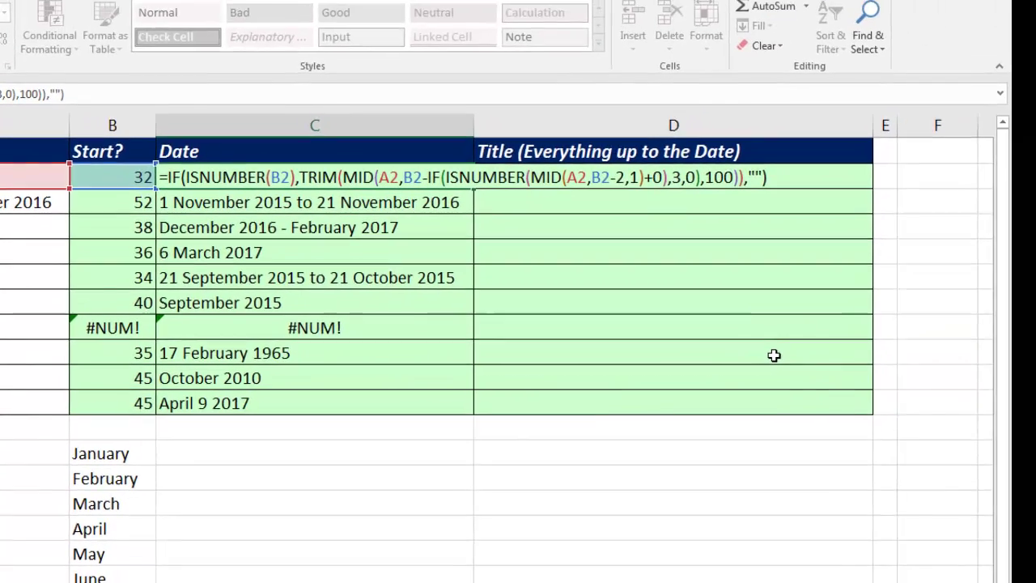
{"action": "key", "text": "ctrl+Return"}
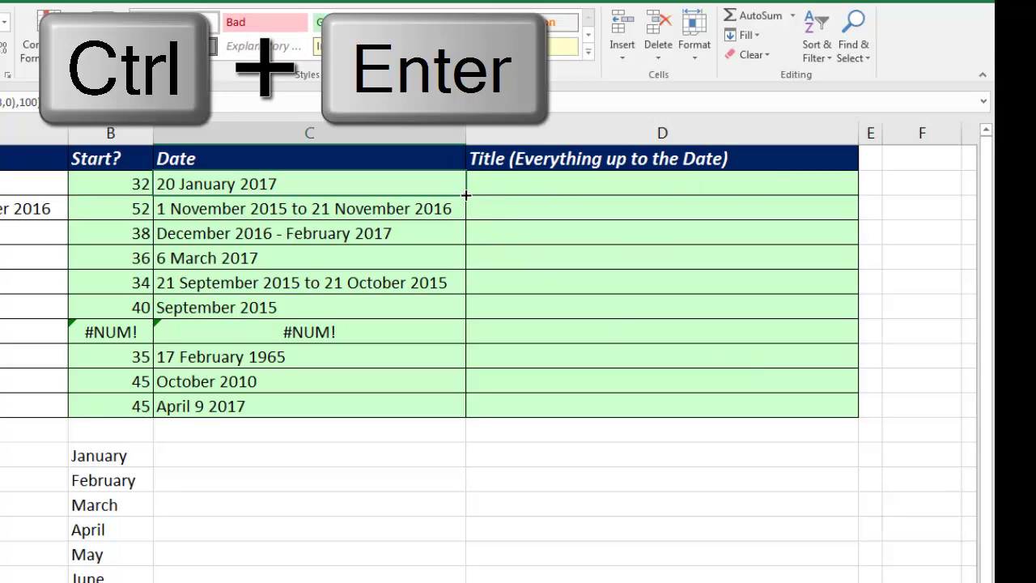
{"action": "double_click", "coordinate": [466, 195]}
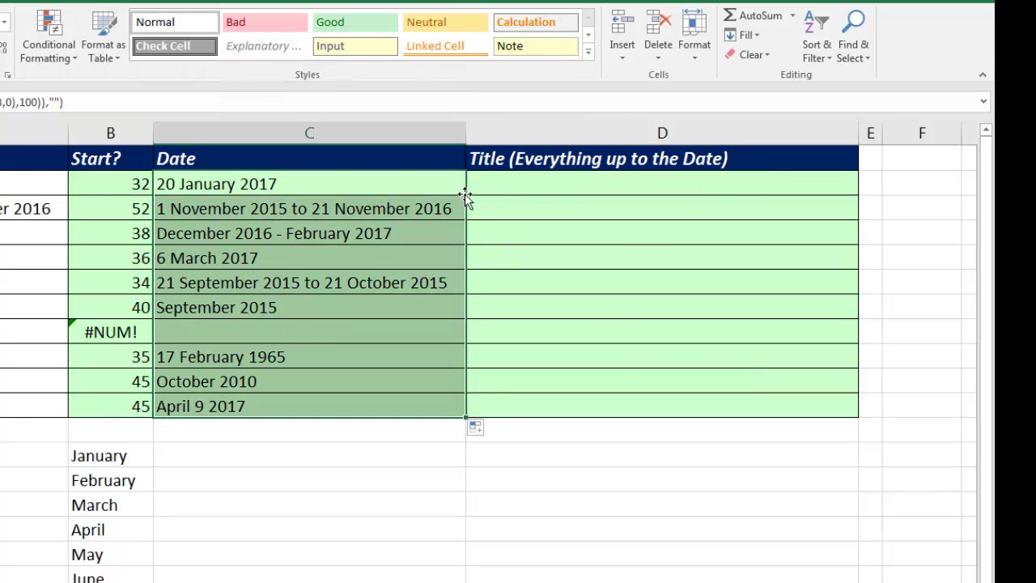
Step: Enter =SUBSTITUTE(A2,C2,"") in D2 and fill it down through D11
{"action": "left_click", "coordinate": [505, 185]}
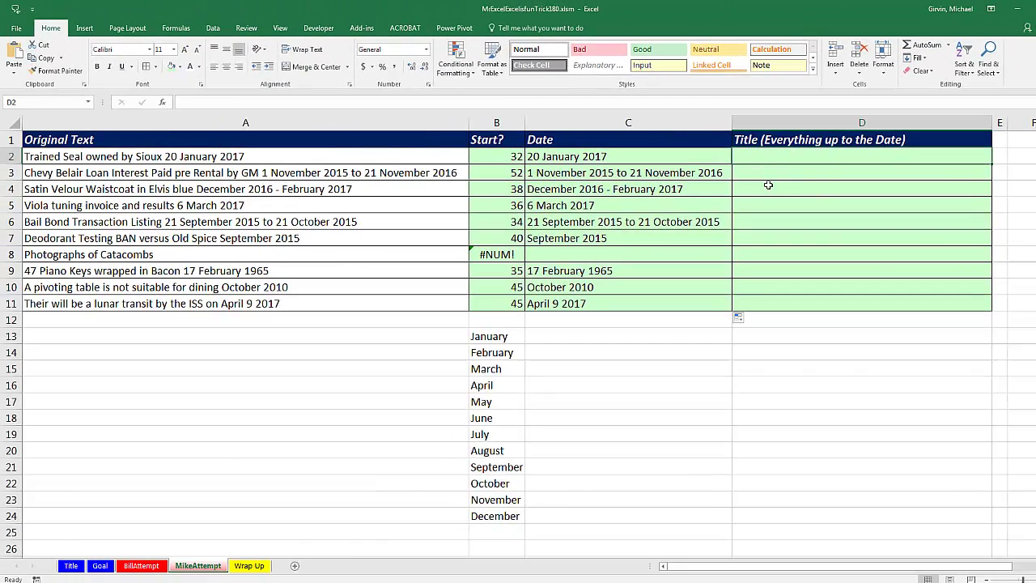
{"action": "type", "text": "=sub"}
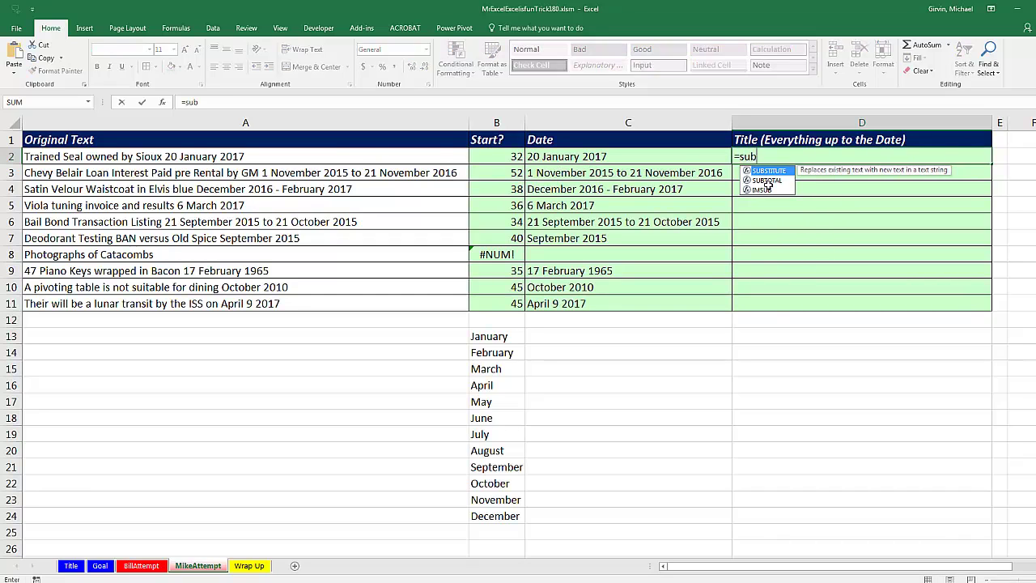
{"action": "key", "text": "Tab"}
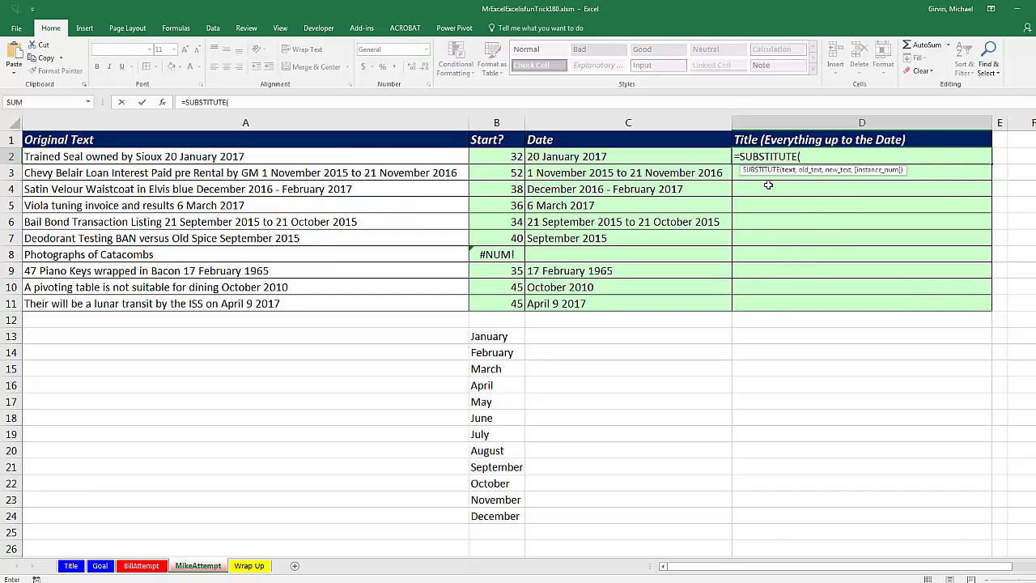
{"action": "left_click", "coordinate": [405, 151]}
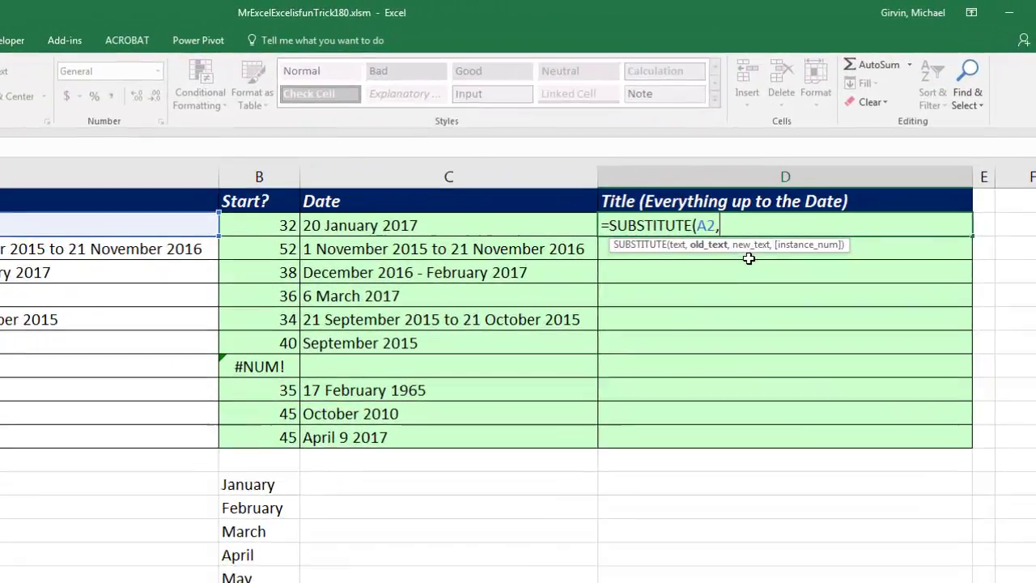
{"action": "type", "text": ","}
{"action": "left_click", "coordinate": [432, 264]}
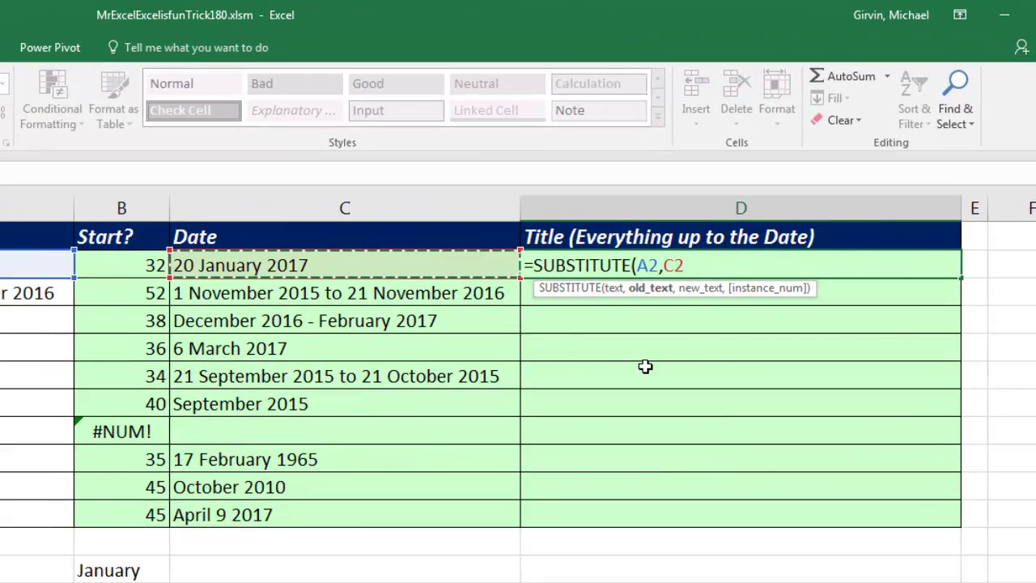
{"action": "type", "text": ","}
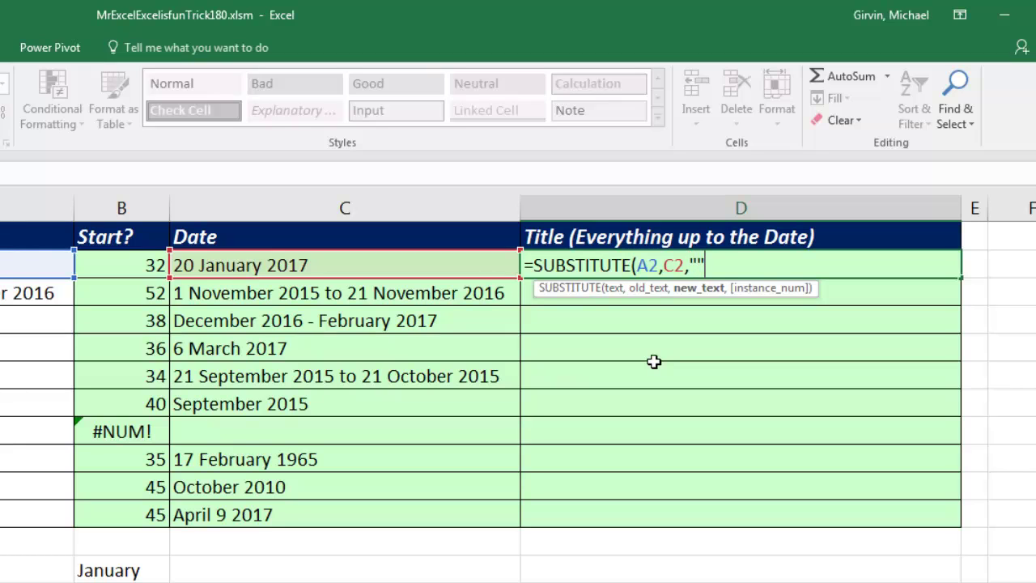
{"action": "type", "text": "\"\")"}
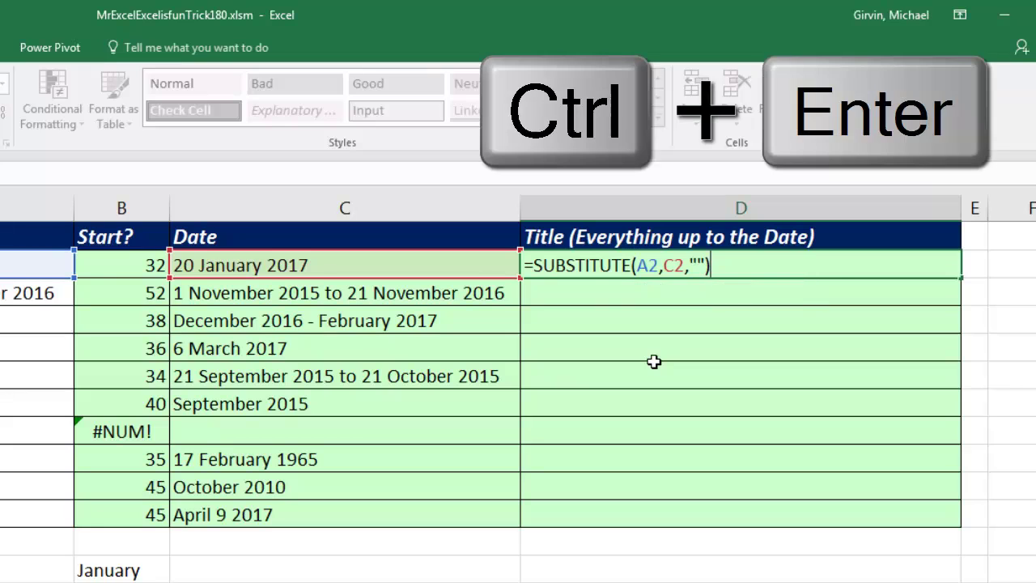
{"action": "key", "text": "ctrl+Return"}
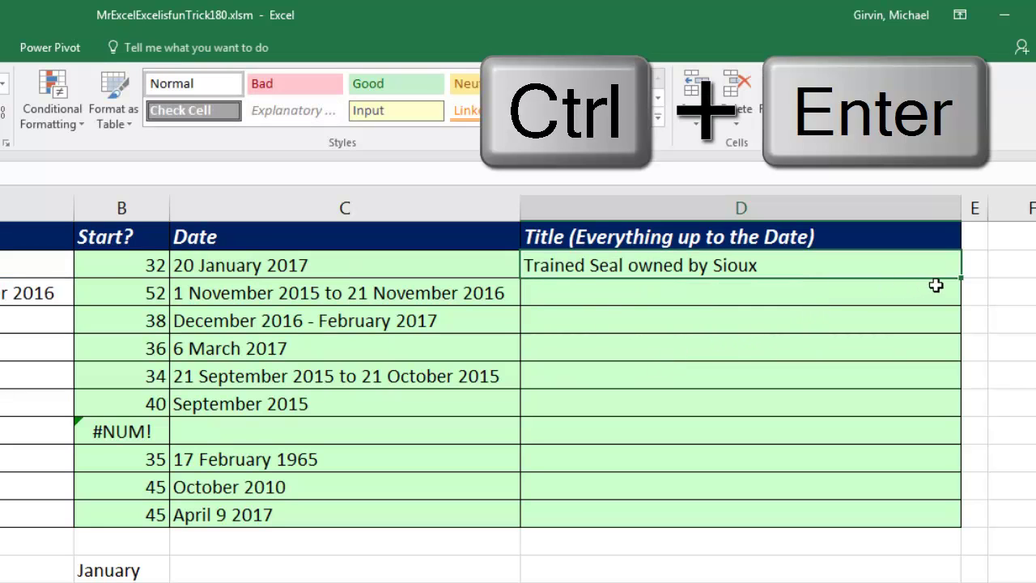
{"action": "double_click", "coordinate": [960, 276]}
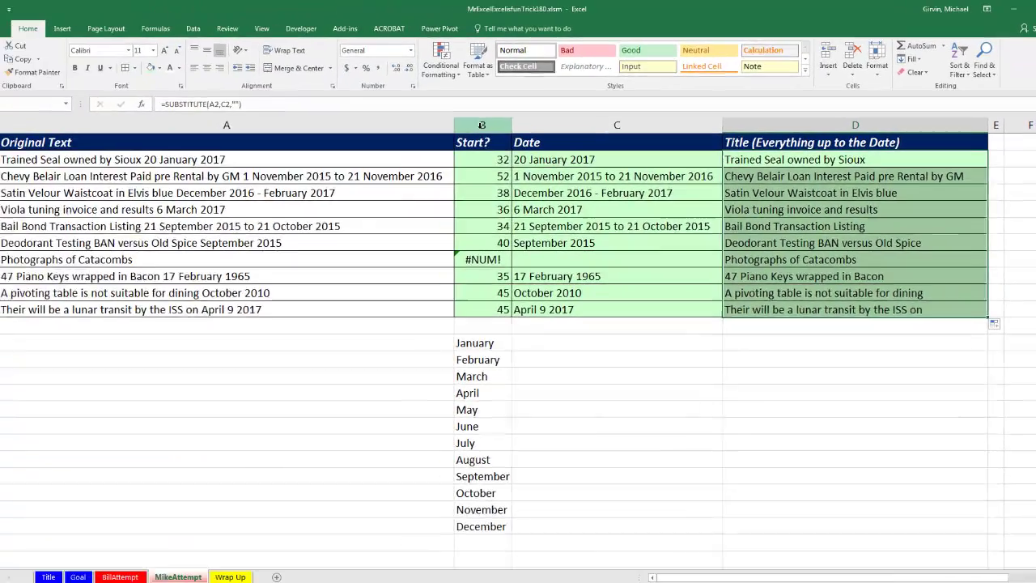
Step: Hide the helper Start? column B
{"action": "left_click", "coordinate": [122, 208]}
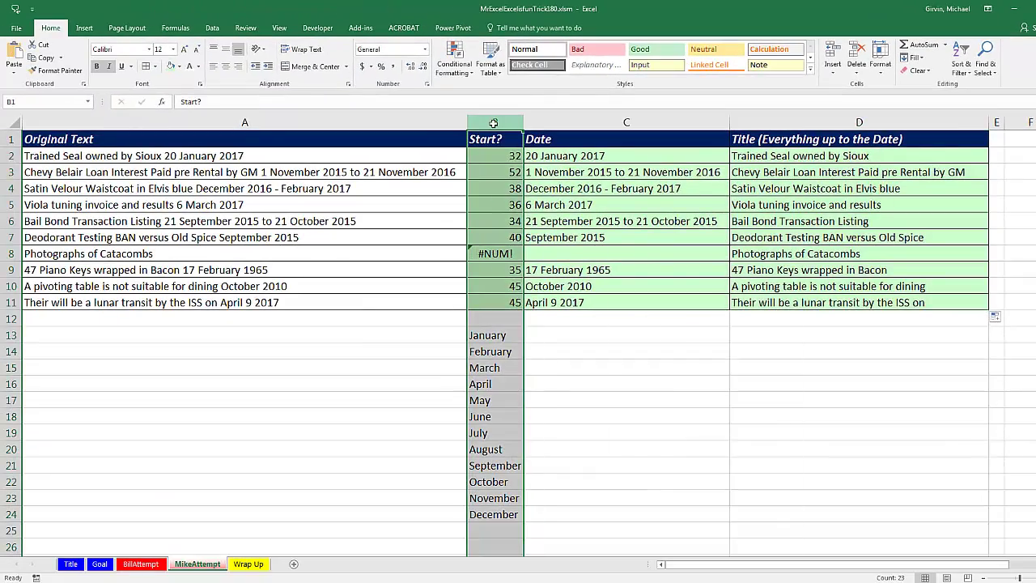
{"action": "right_click", "coordinate": [493, 122]}
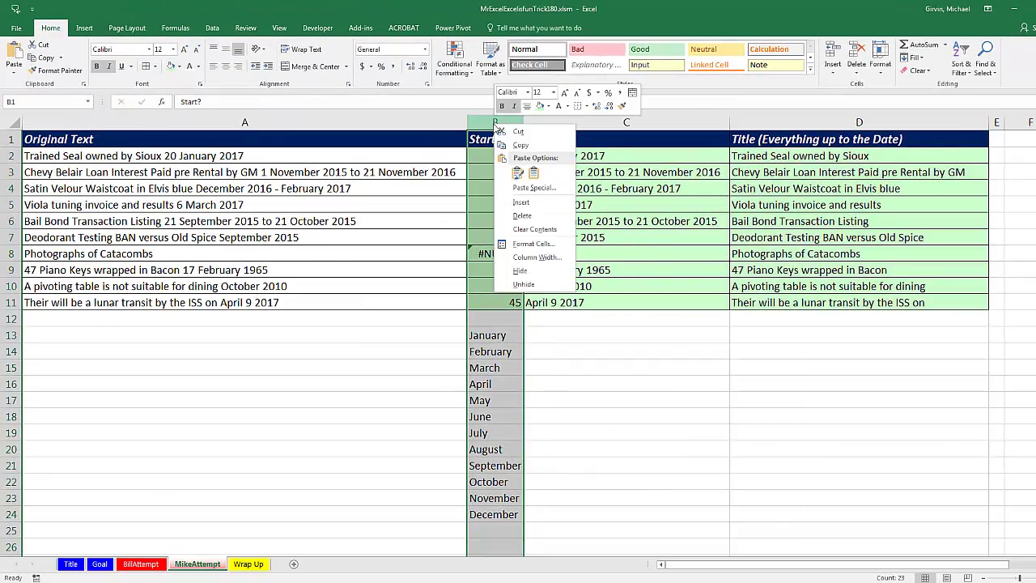
{"action": "left_click", "coordinate": [536, 271]}
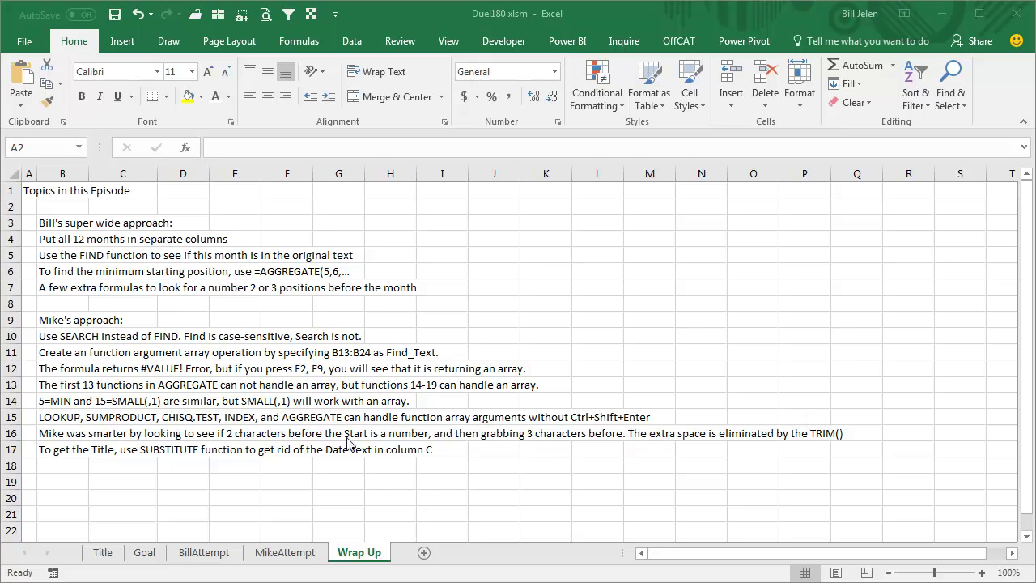
{"action": "left_click", "coordinate": [58, 368]}
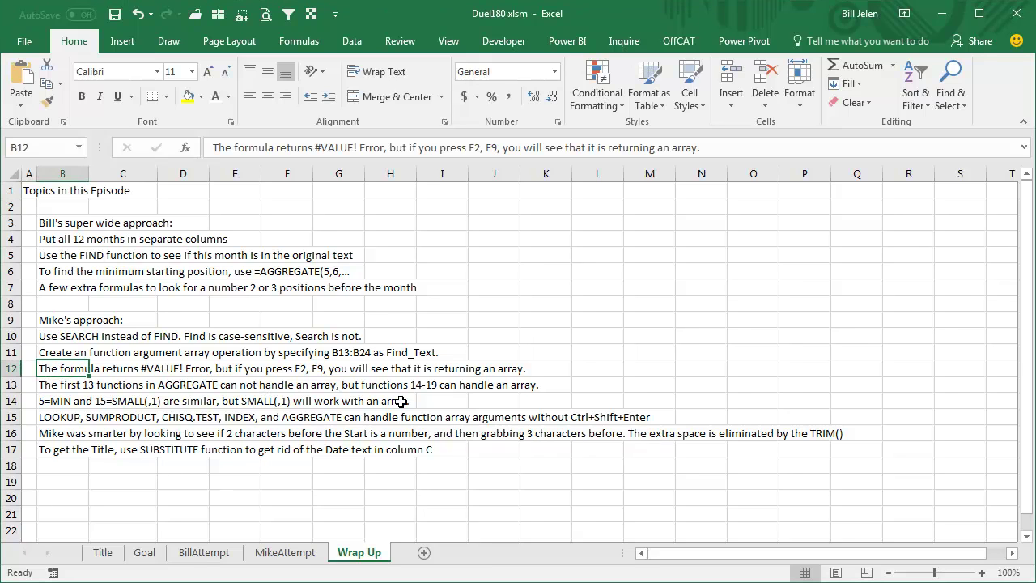